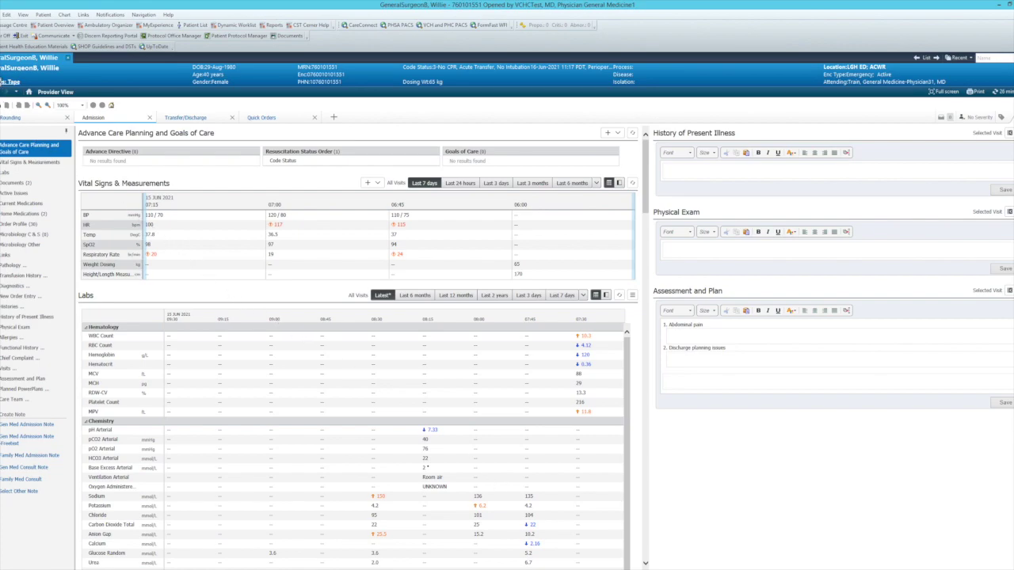
Mark the Tape allergy as reviewed and jump to the Allergies section.
left_click(10, 82)
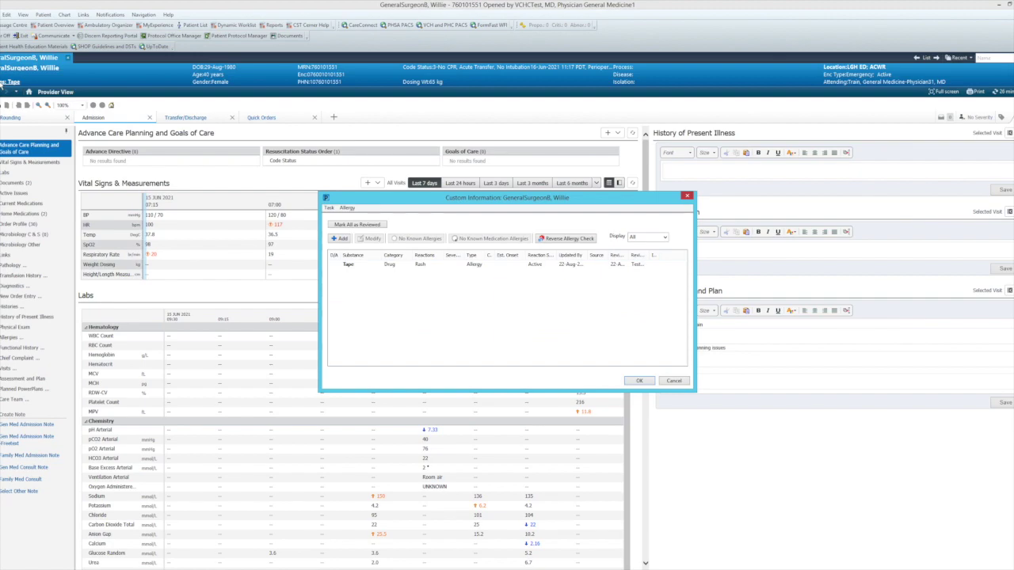
left_click(344, 225)
left_click(638, 381)
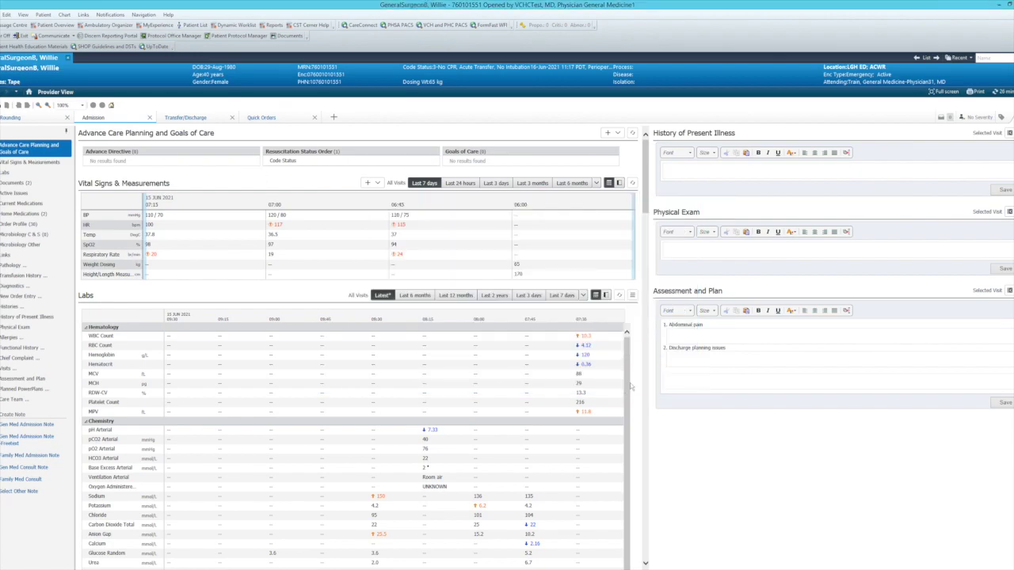
left_click(9, 338)
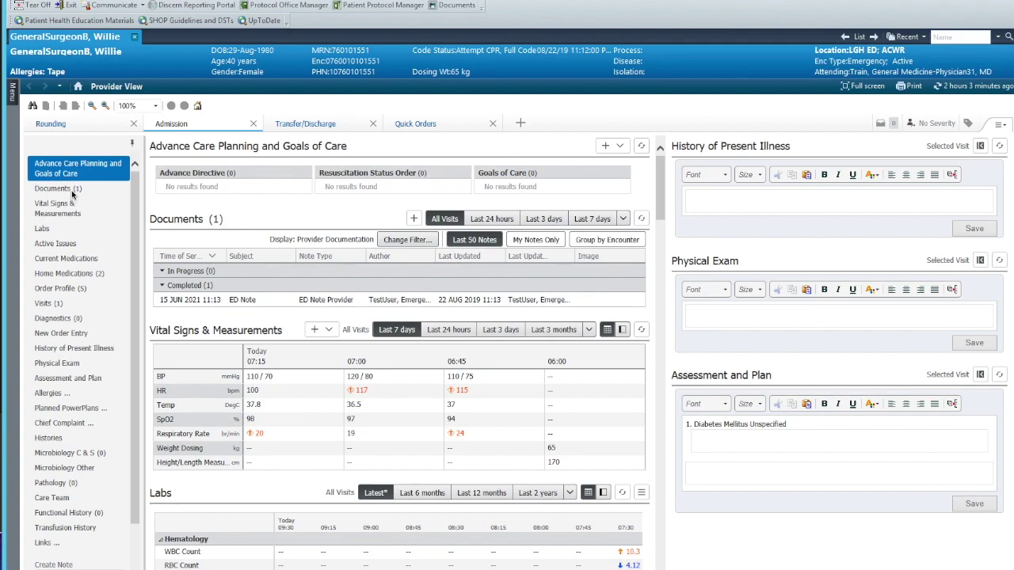
Open the ED Note from Documents and read through it.
left_click(72, 192)
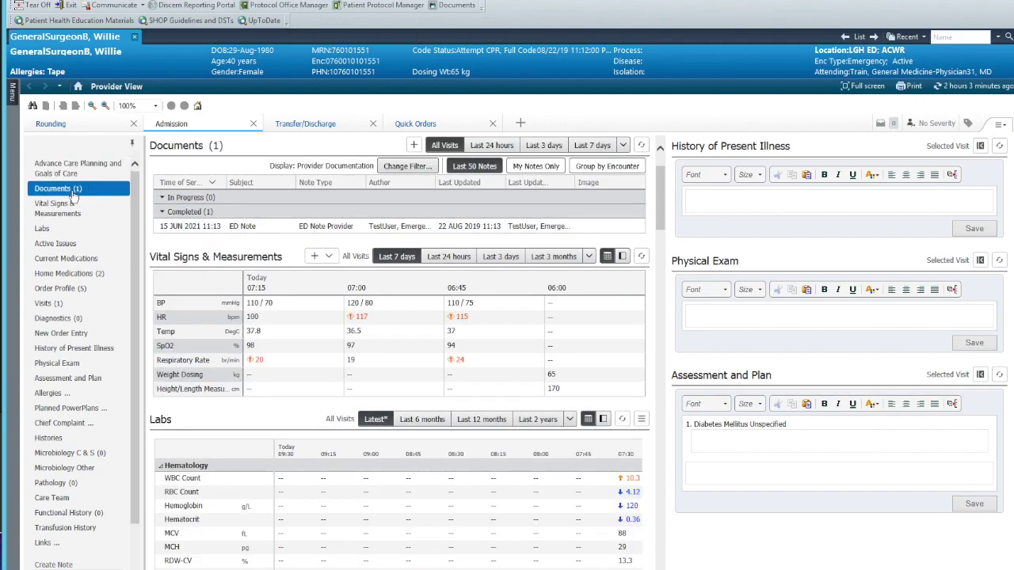
left_click(223, 236)
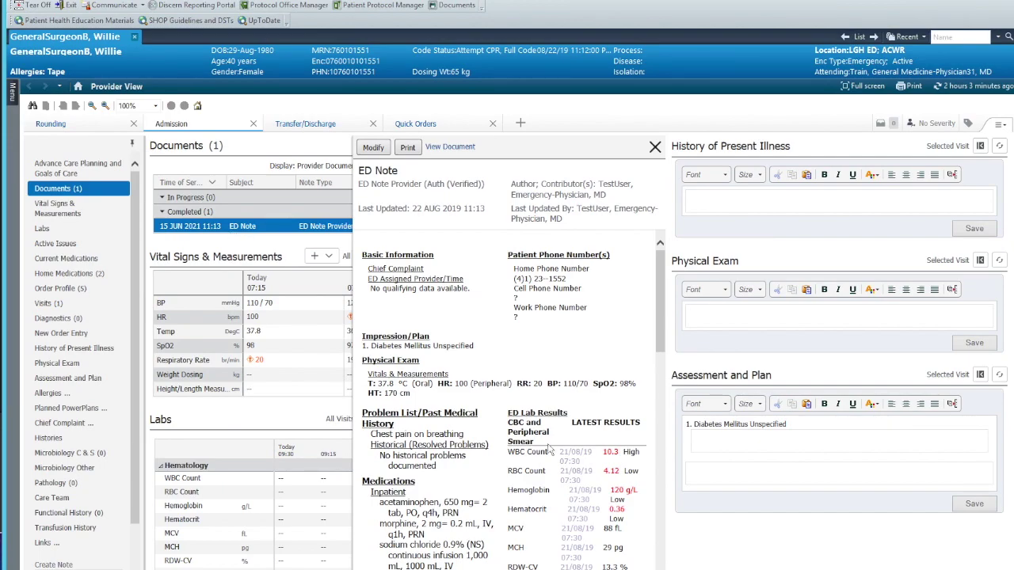
scroll(550, 449, "down", 2)
Close the ED Note and review vital signs, labs, active issues and current medications.
left_click(92, 212)
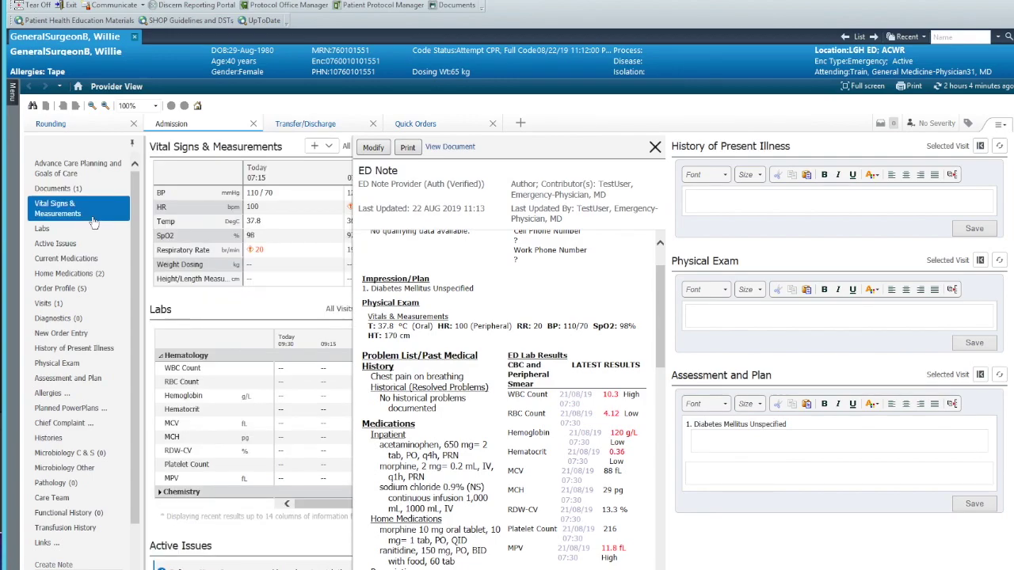
left_click(255, 198)
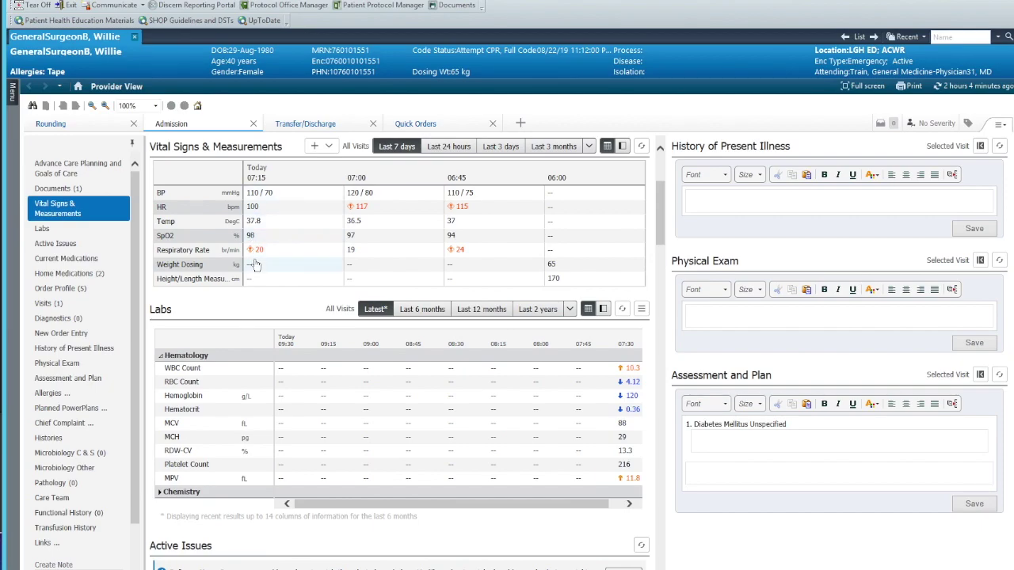
left_click(88, 228)
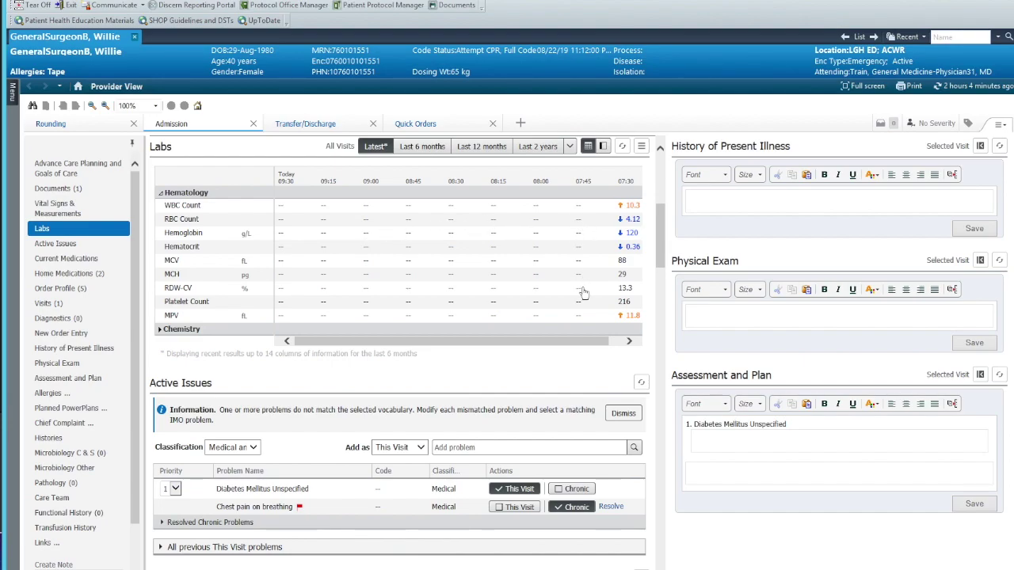
left_click(79, 244)
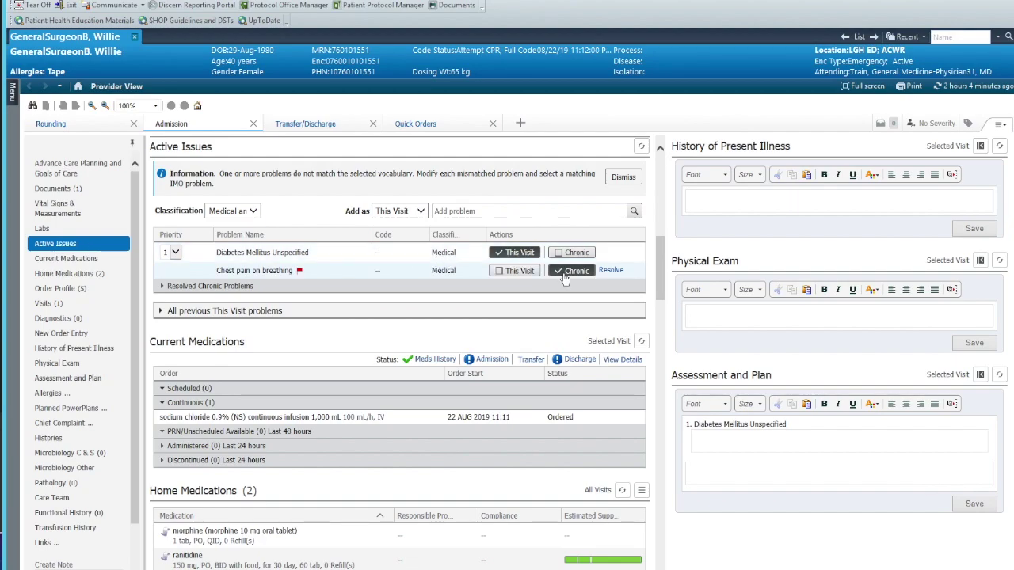
left_click(66, 258)
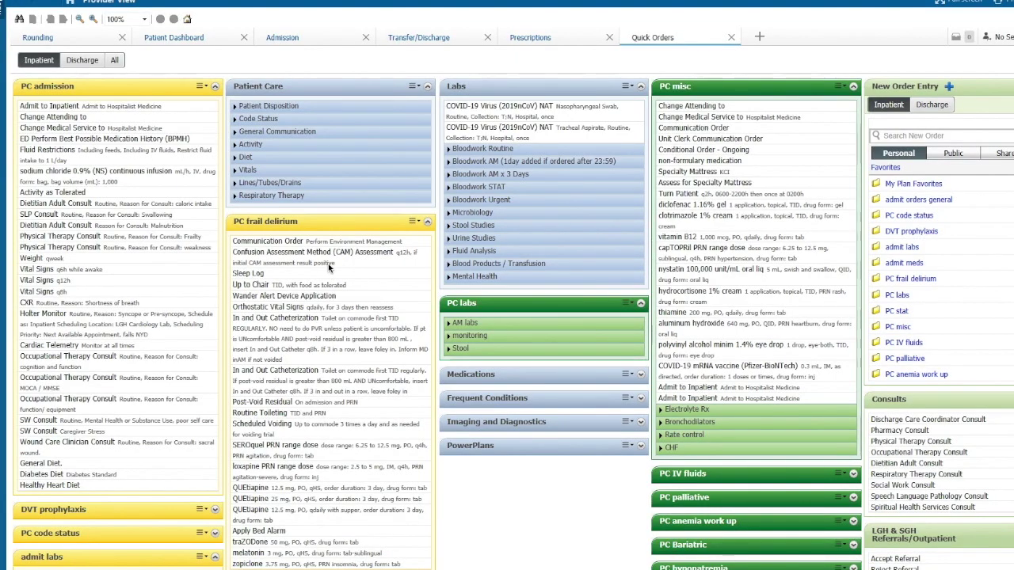
Select the Admit to Inpatient and ED Perform BPMH quick orders and sign both.
left_click(128, 110)
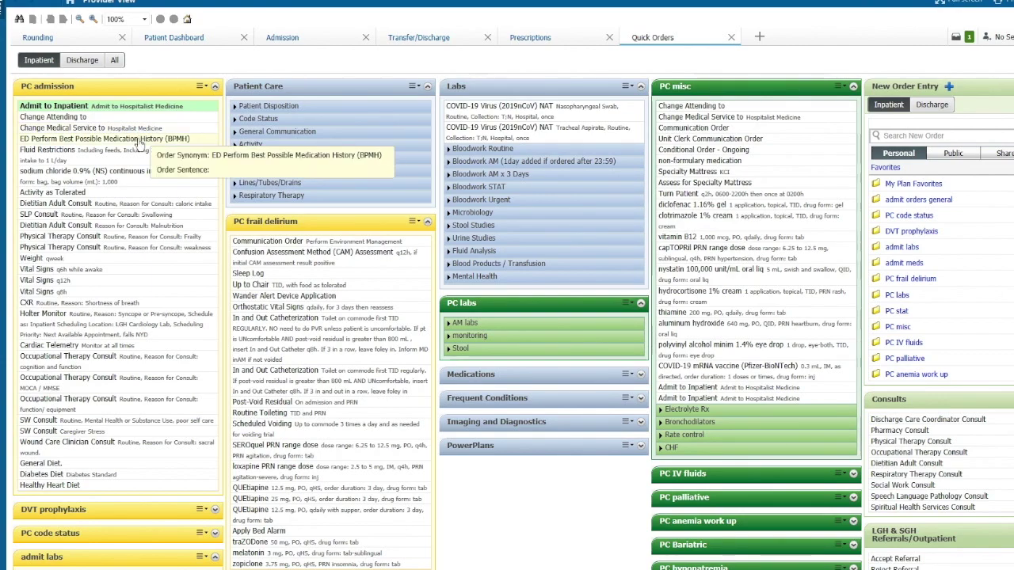
left_click(140, 141)
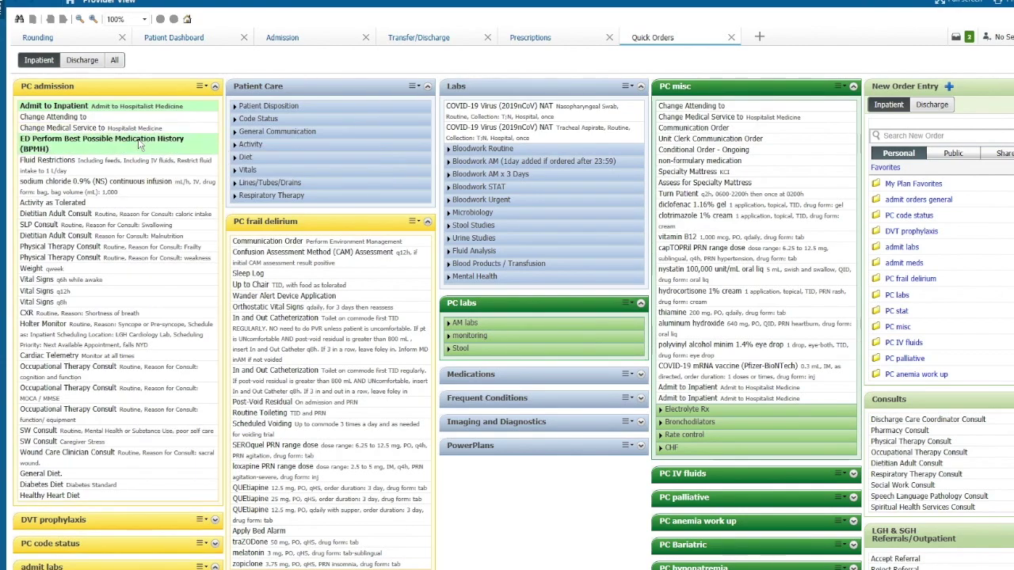
left_click(968, 41)
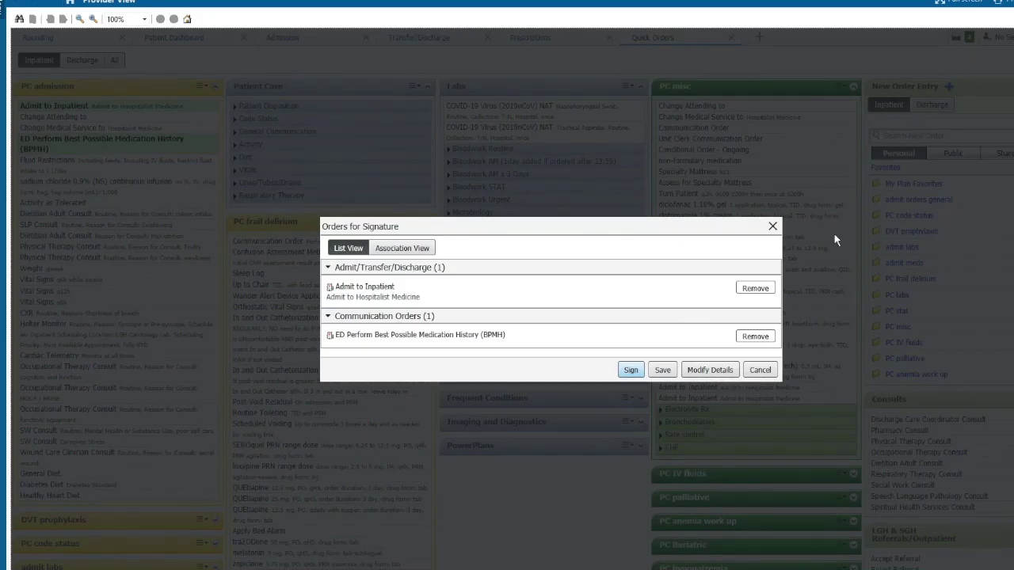
left_click(633, 372)
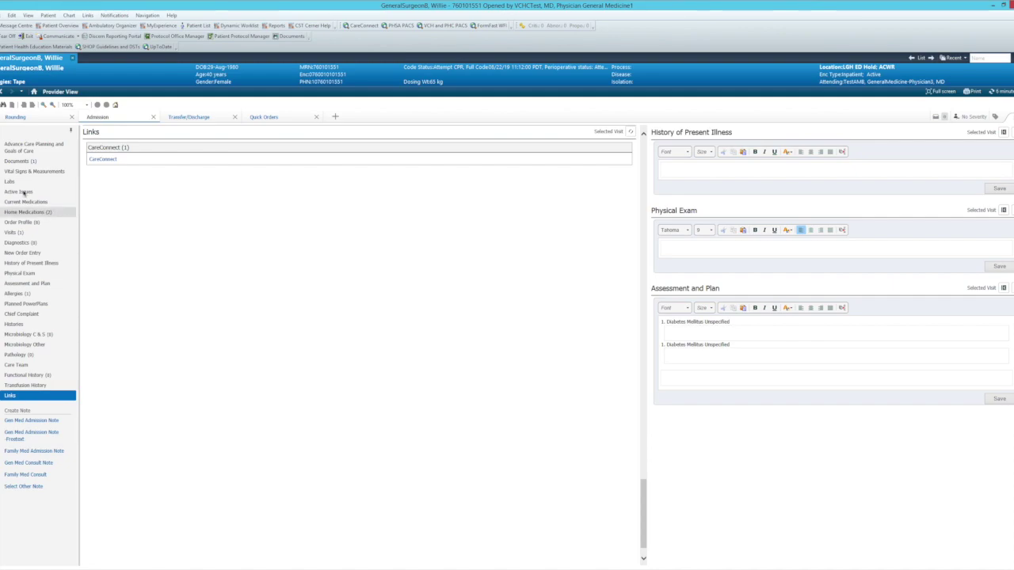
Add Type 2 diabetes to the patient's active issues.
left_click(24, 193)
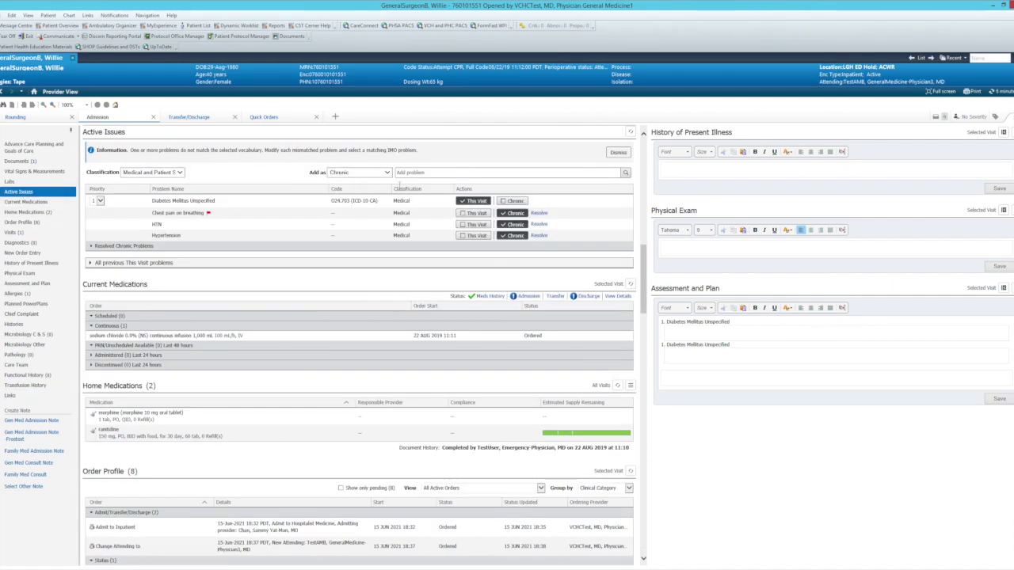
left_click(412, 173)
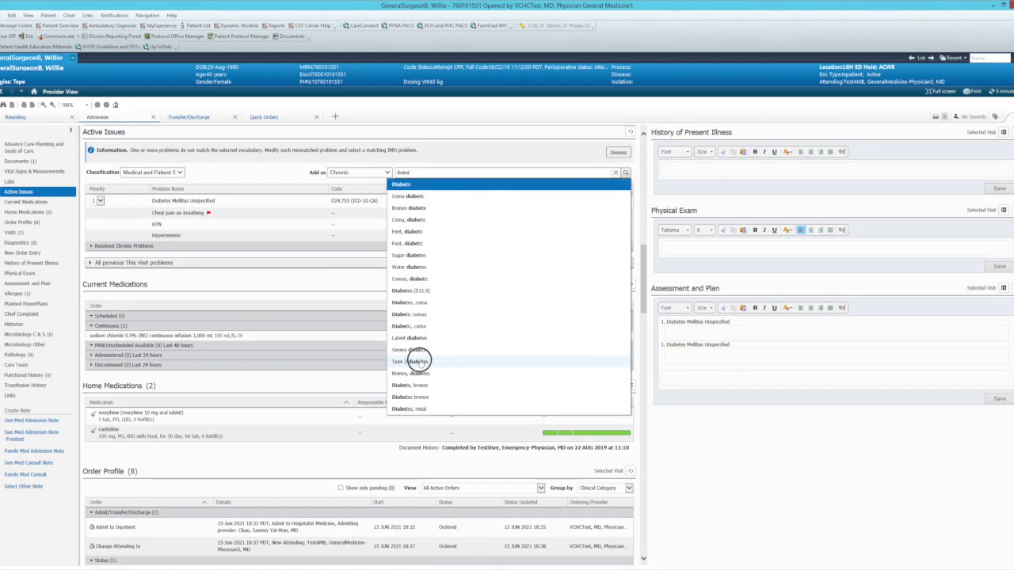
left_click(416, 357)
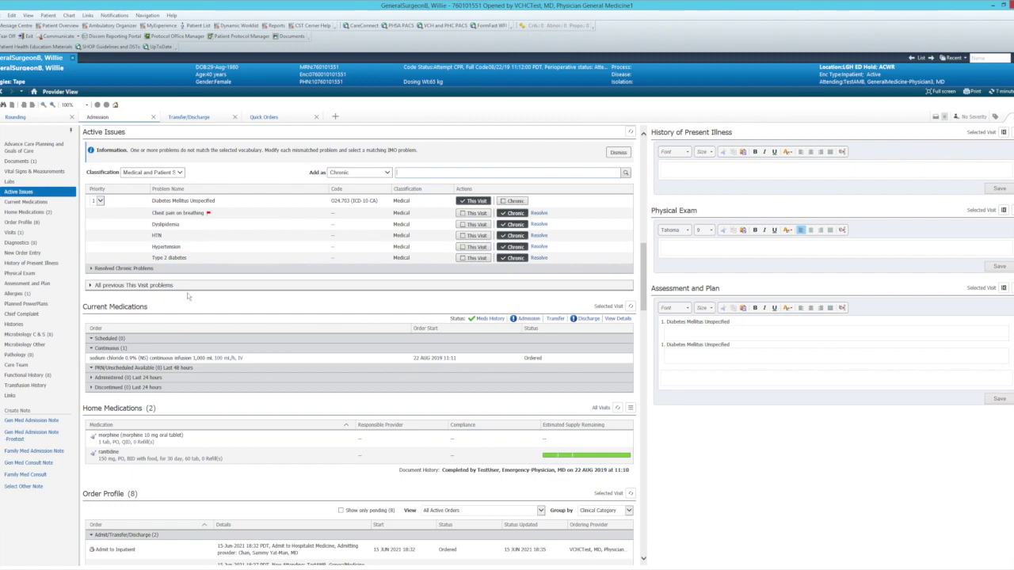
Open the patient's CareConnect record from Links and detach it into its own window.
left_click(15, 398)
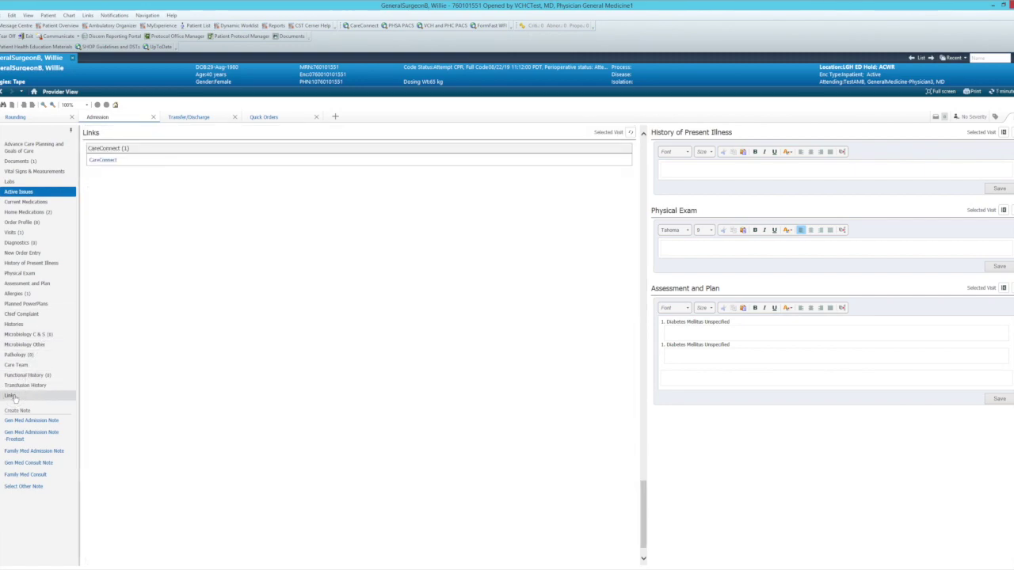
left_click(100, 160)
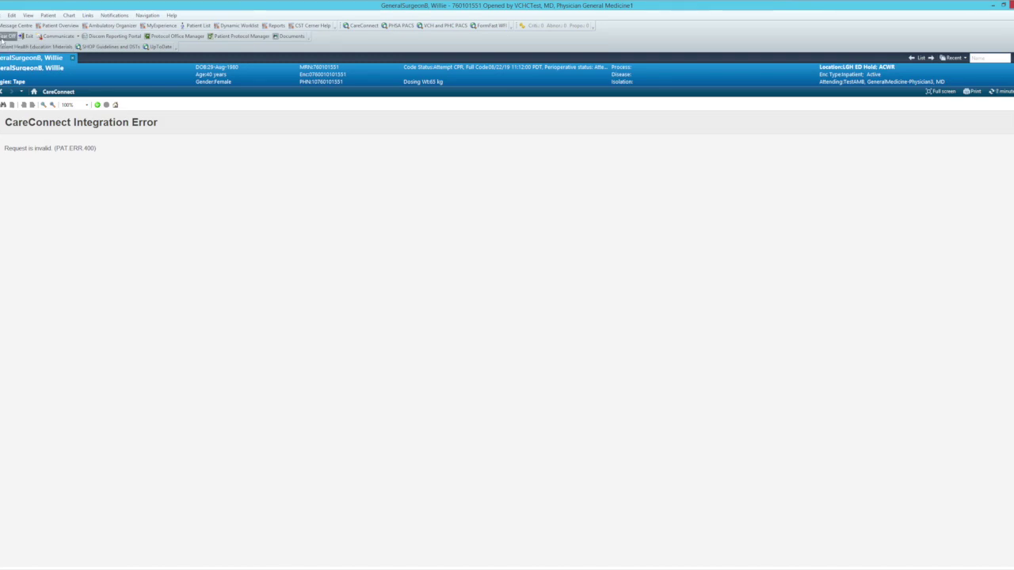
left_click(7, 36)
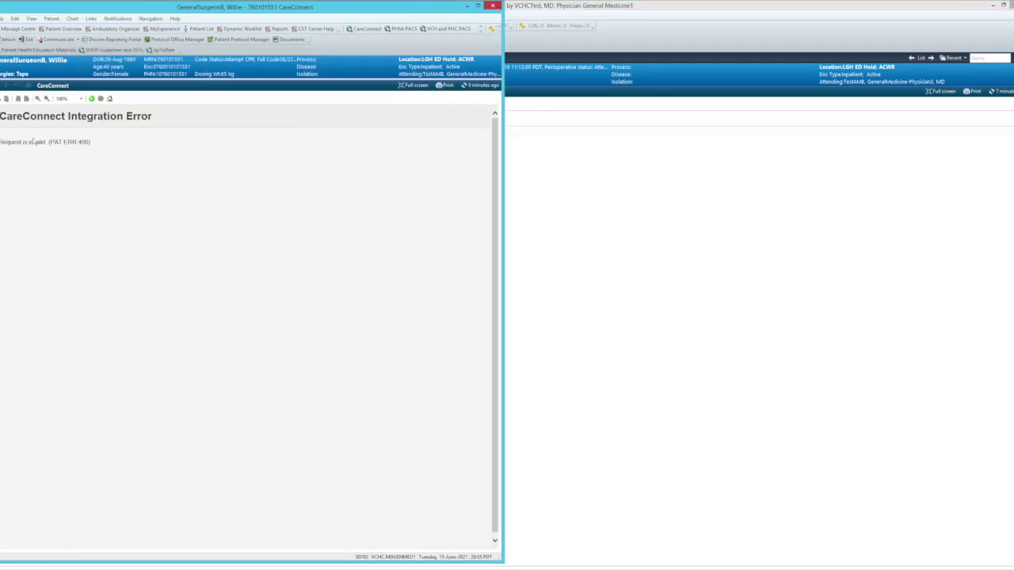
Snap the chart window to the right half and return to the Provider View.
left_click(996, 8)
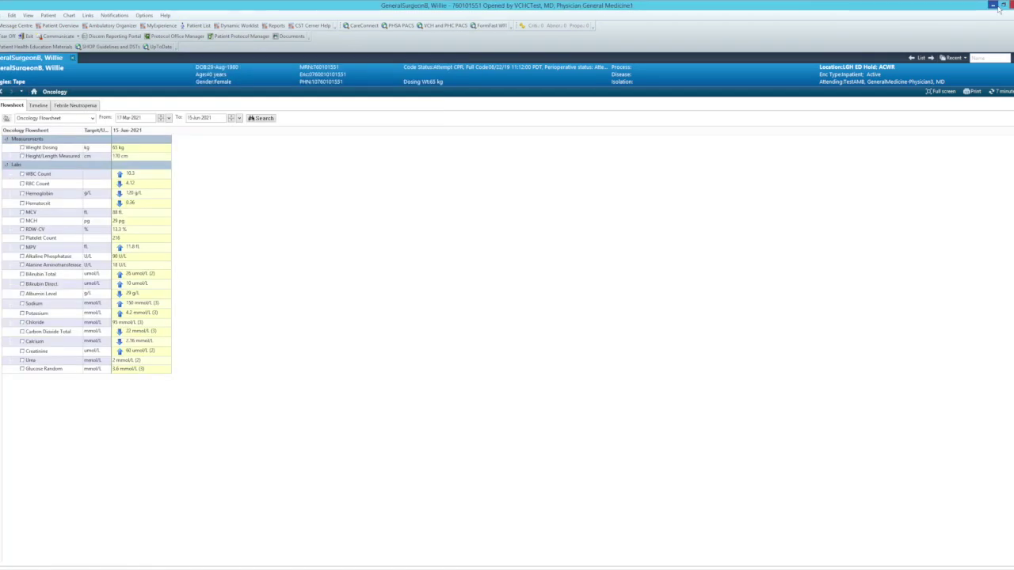
left_click(1002, 5)
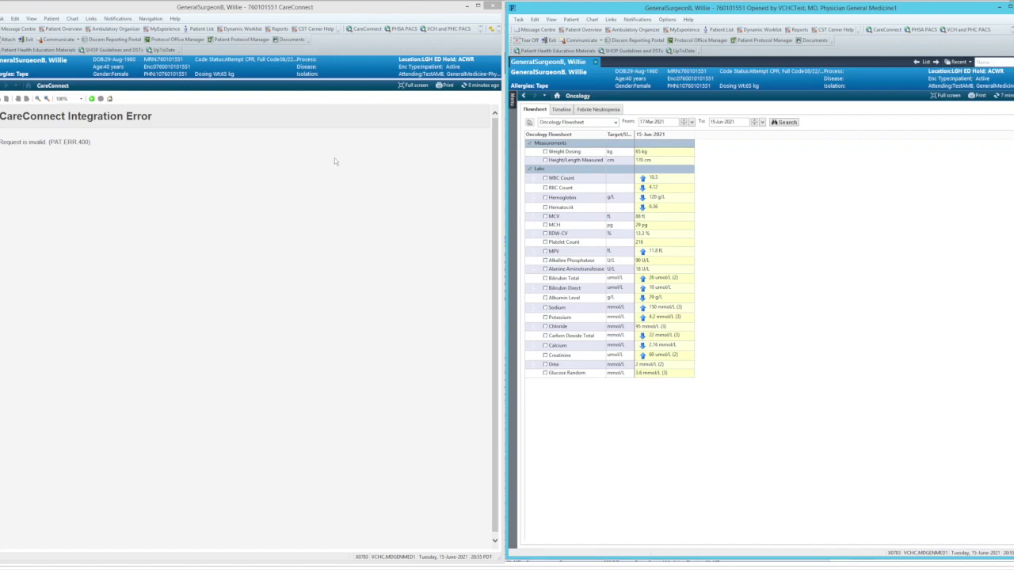
left_click(558, 95)
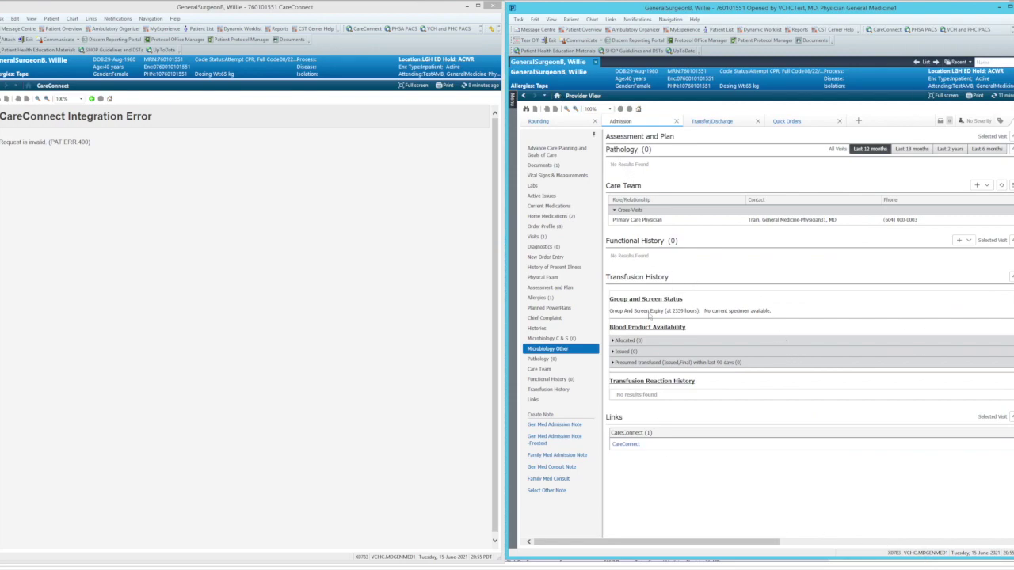
Zoom the Provider View out to 50%, select Physical Exam, and maximize the chart window.
left_click(609, 111)
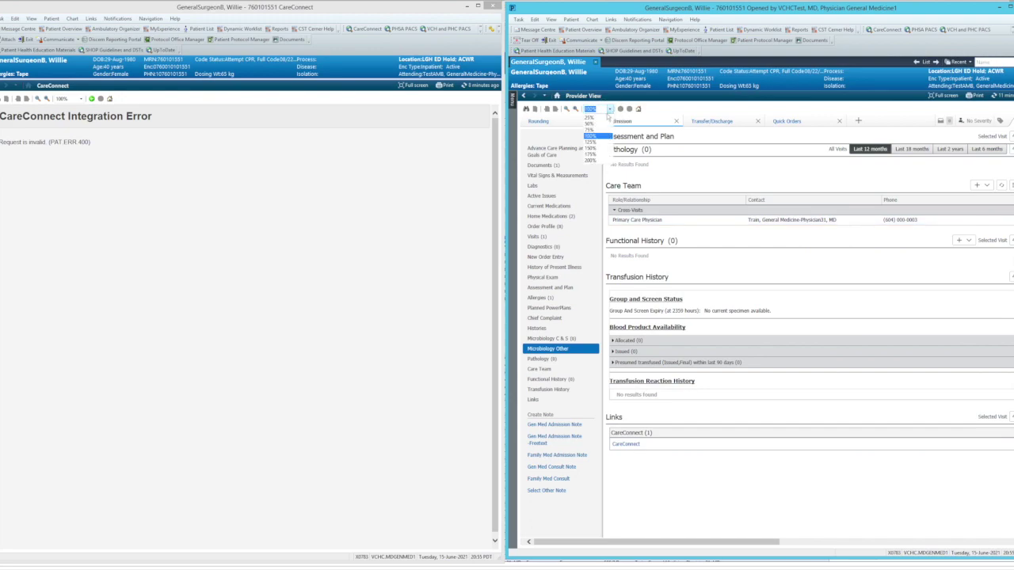
left_click(599, 125)
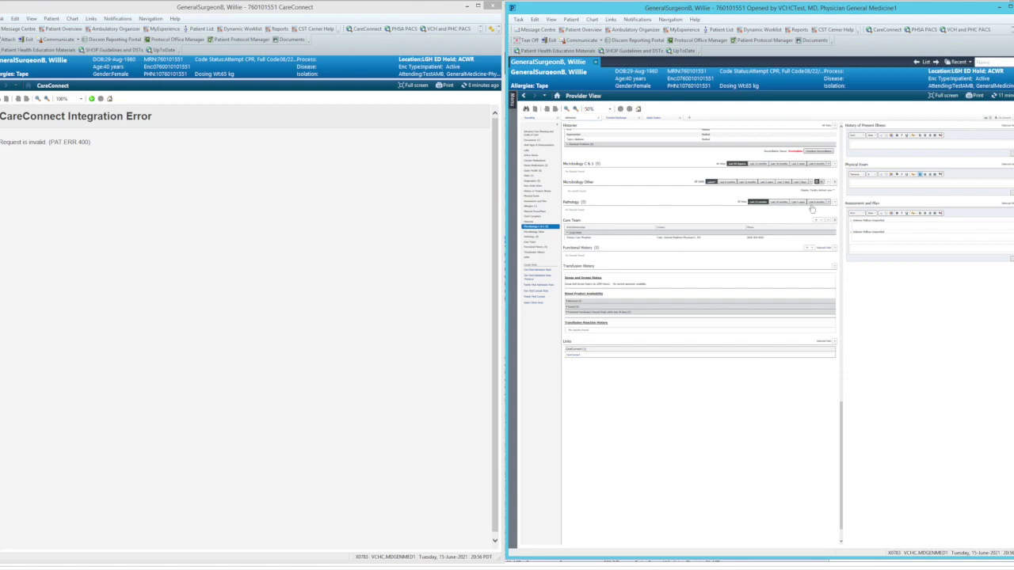
left_click(858, 187)
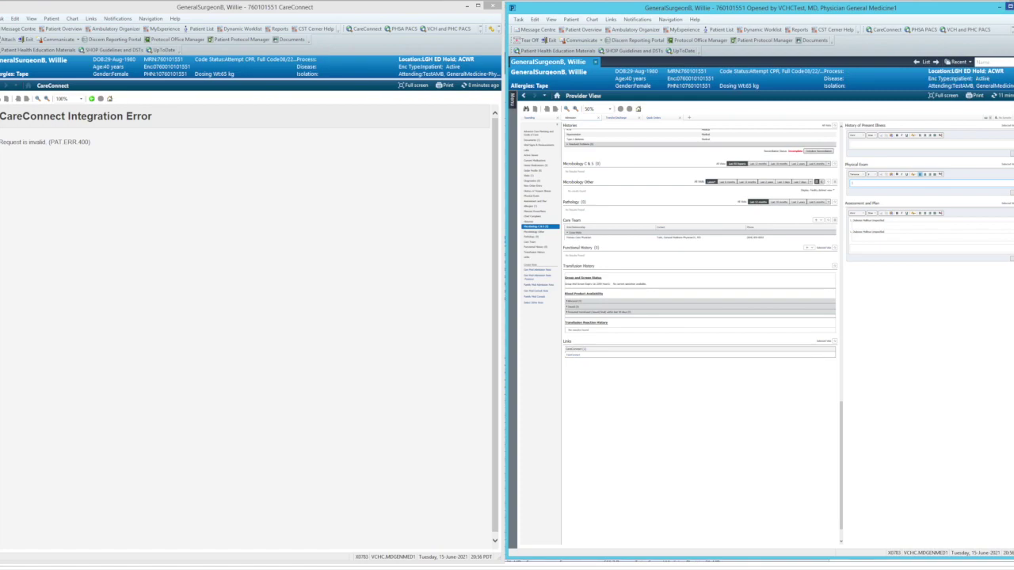
left_click(994, 6)
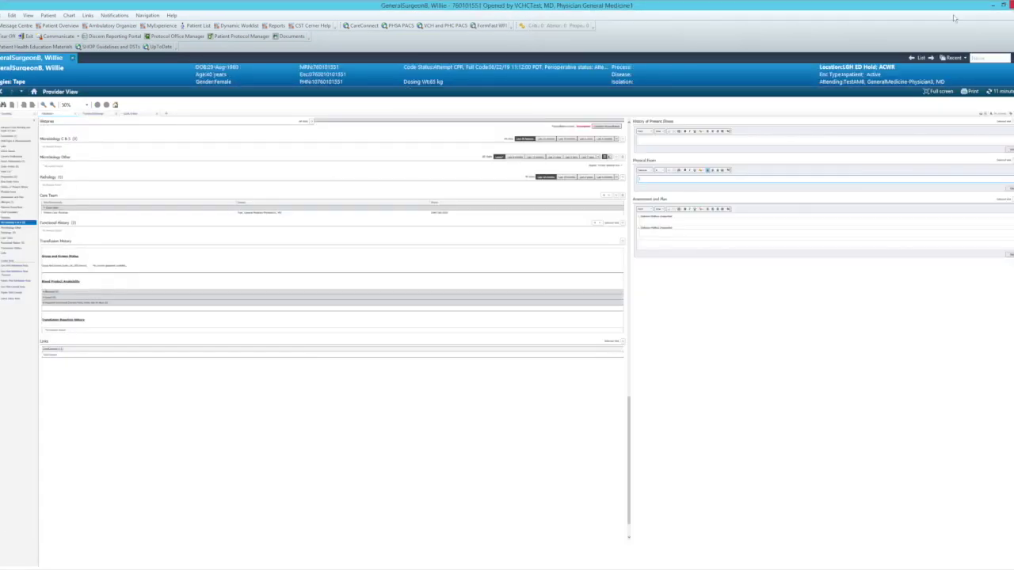
Reset the Provider View zoom to 100% and begin the HPI with 'This is a pleasant 40 old'.
left_click(87, 105)
left_click(79, 131)
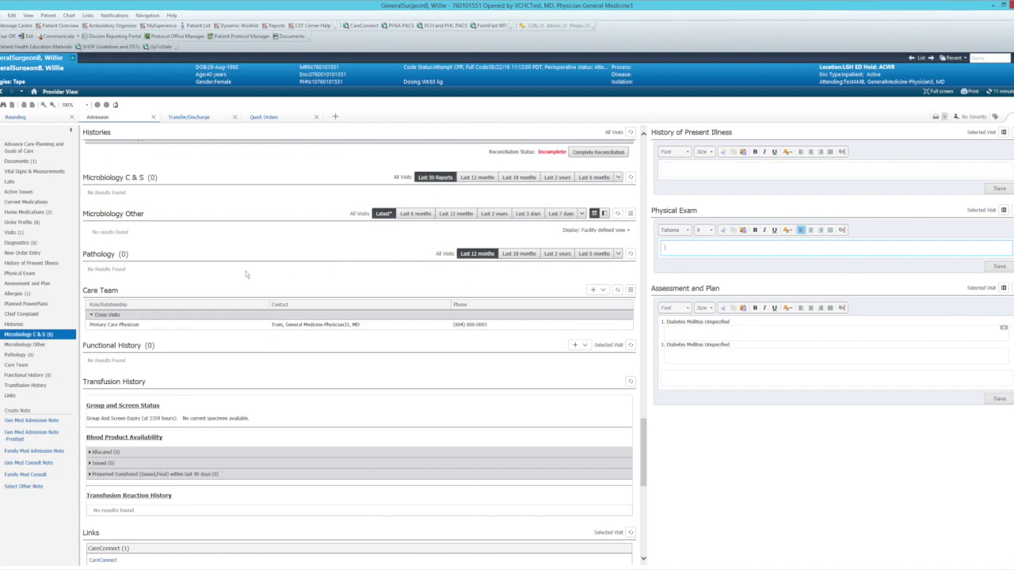
left_click(28, 192)
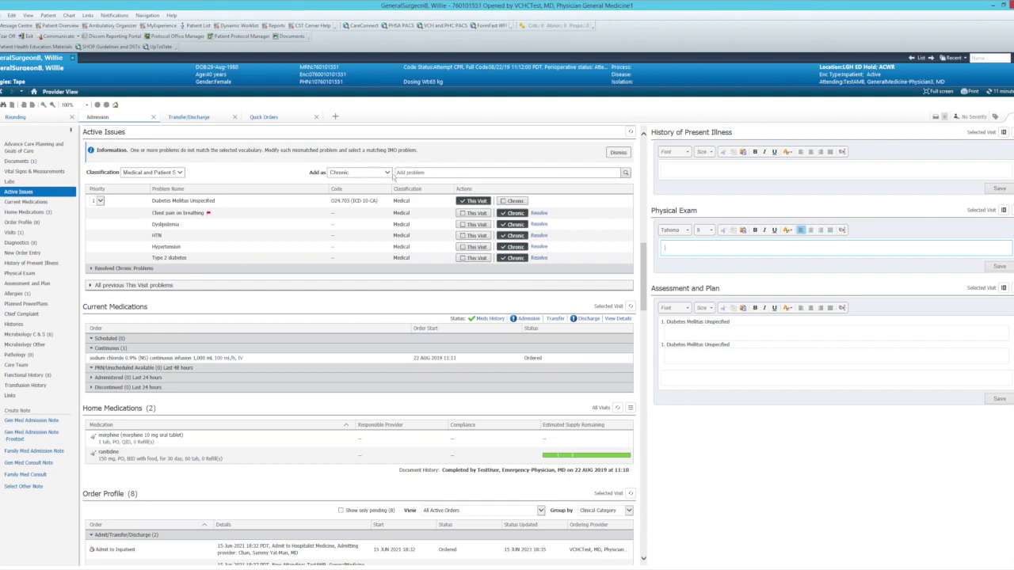
left_click(403, 172)
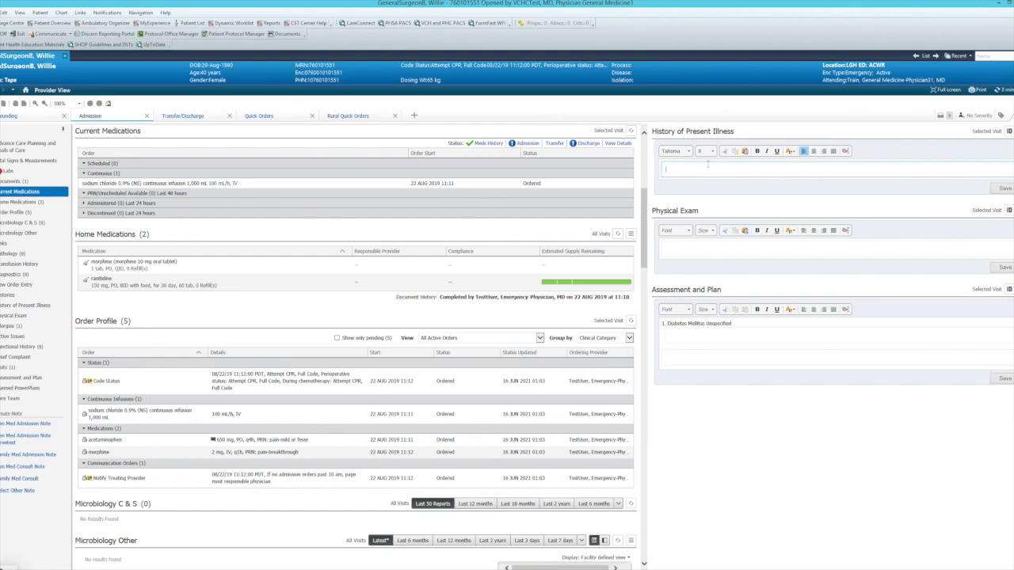
type("This is a pleasant 40 old")
Finish the HPI (40-year-old, three-day abdominal pain) and record an /ed exam with tender RUQ, no guarding.
key("BackSpace")
key("BackSpace")
key("BackSpace")
key("BackSpace")
type("-year-old lady who presents to hos")
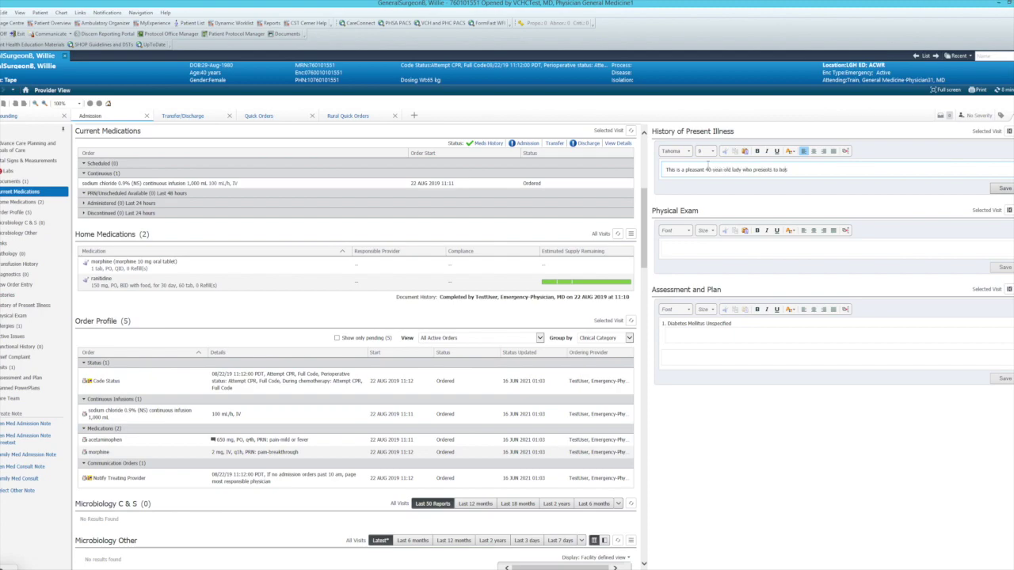
type("pital with a three day history of abdominal pain.")
left_click(704, 260)
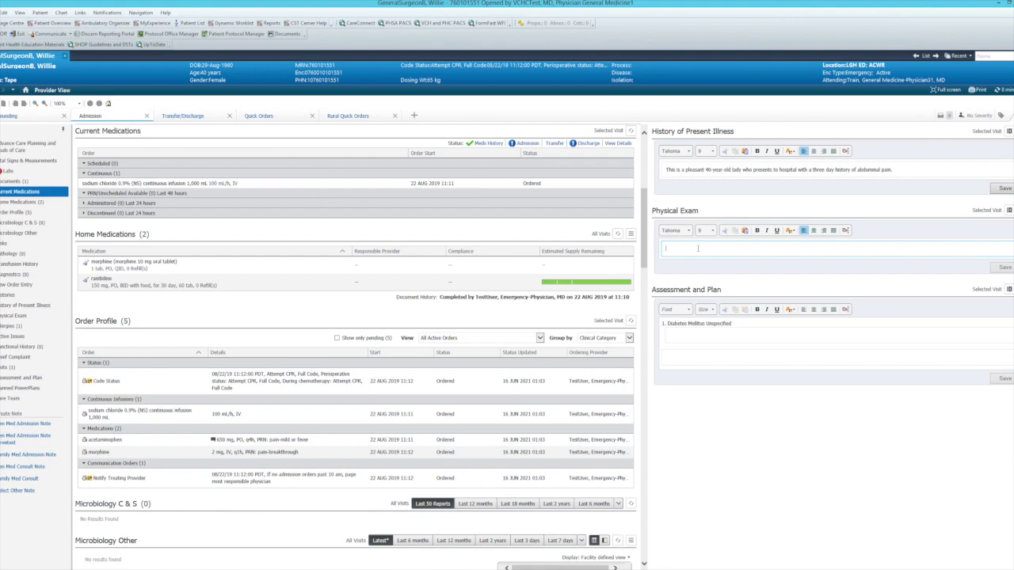
type("/")
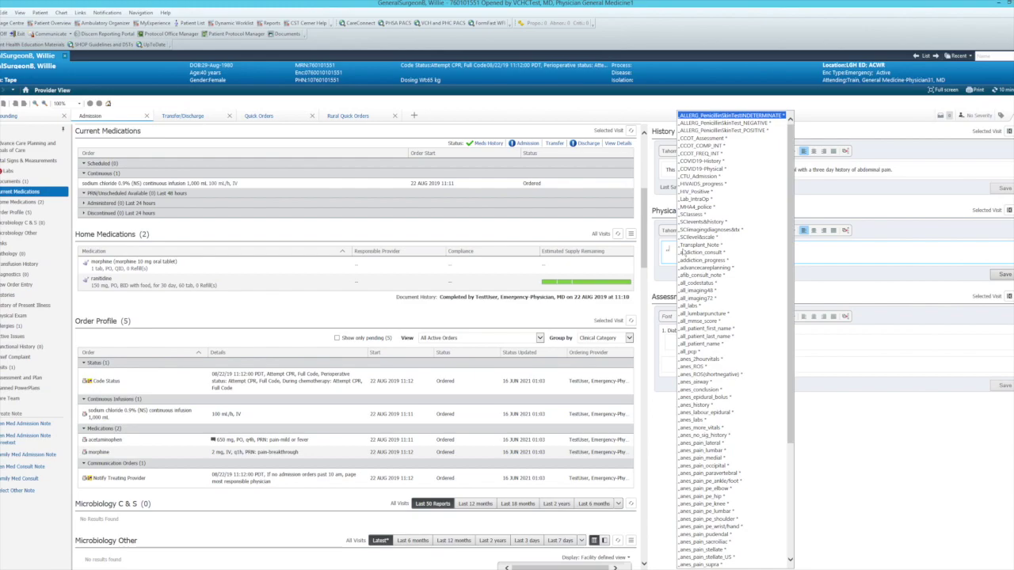
type("ed")
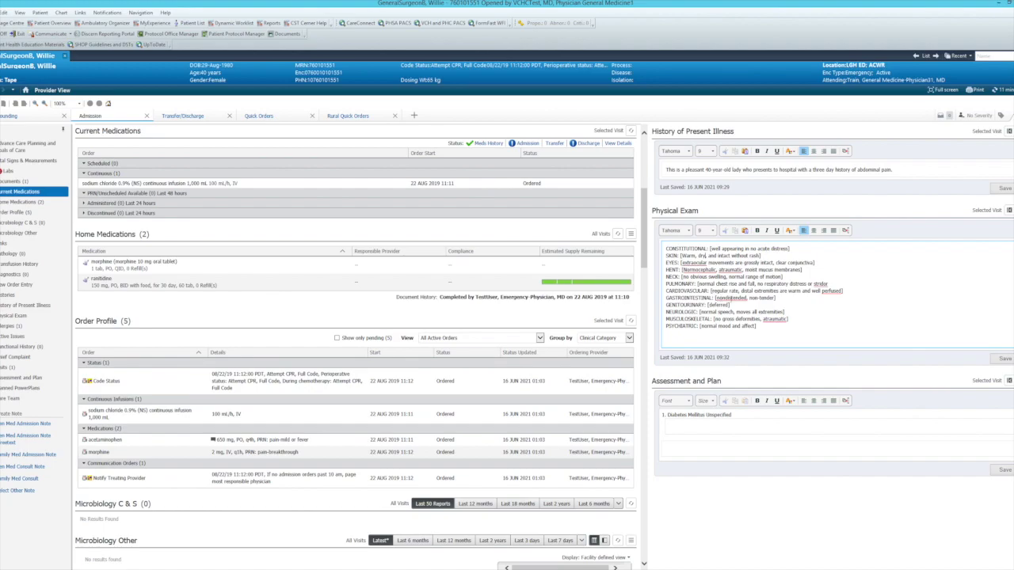
key("BackSpace")
key("BackSpace")
key("BackSpace")
key("BackSpace")
key("End")
type("RUQ. No guarding.")
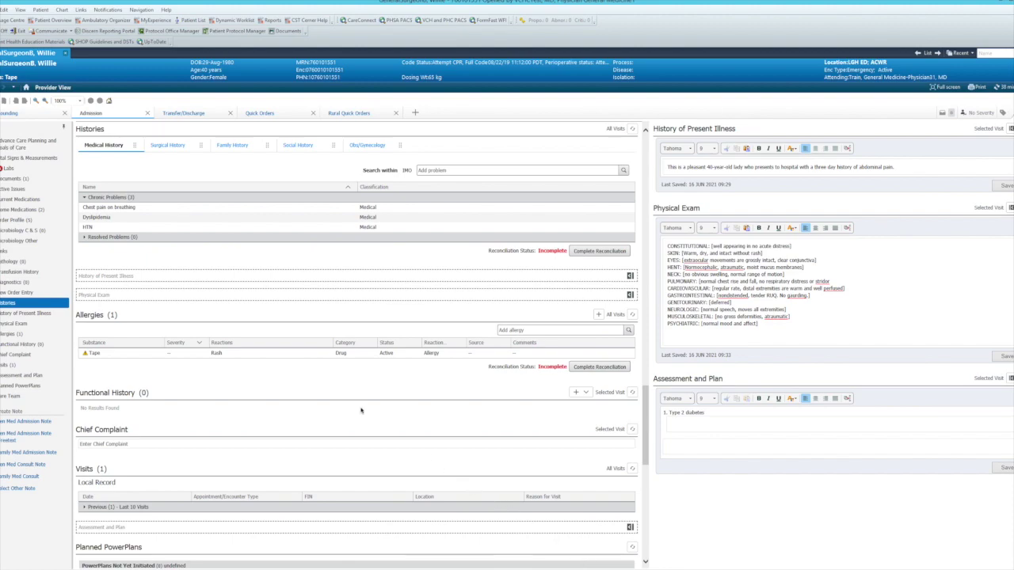
Add Abdominal pain as a problem and make Type 2 diabetes chronic, not this visit.
left_click(24, 189)
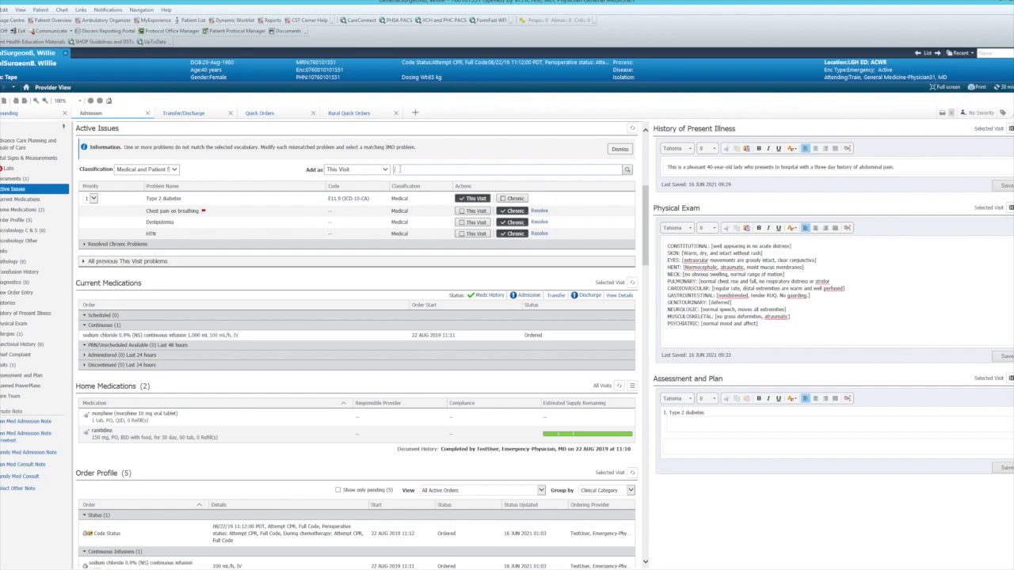
type("abdom pain")
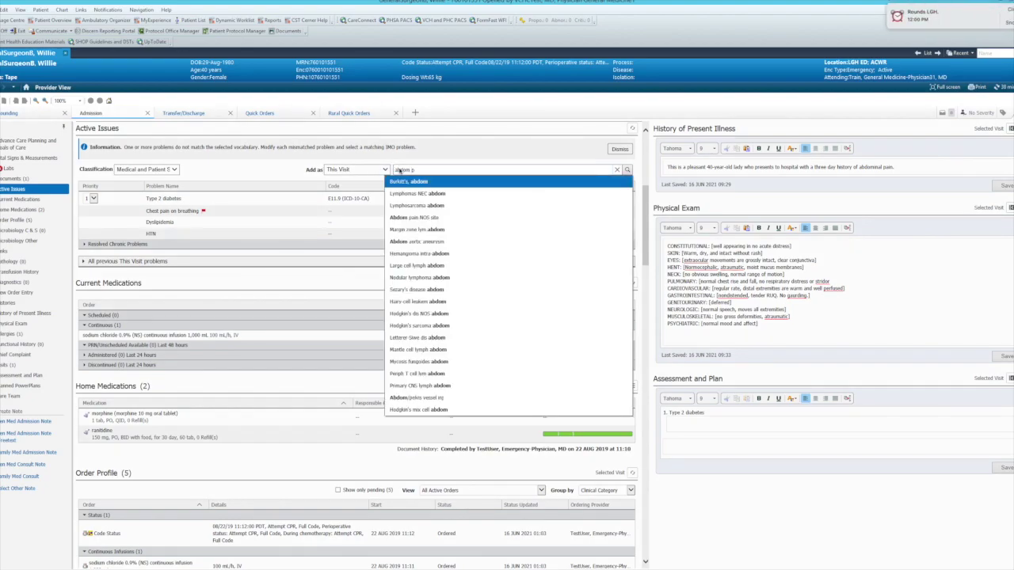
left_click(425, 205)
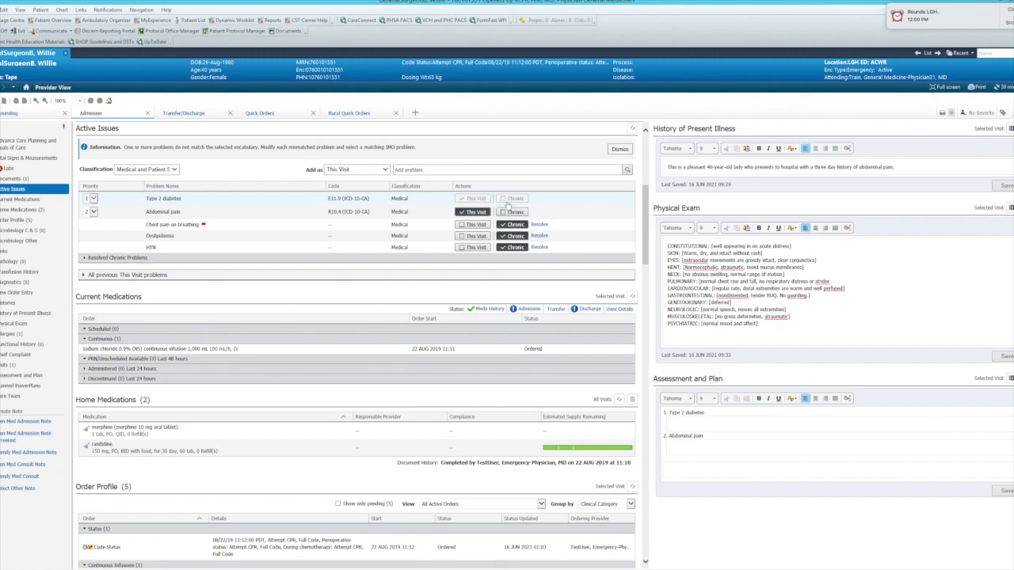
left_click(508, 202)
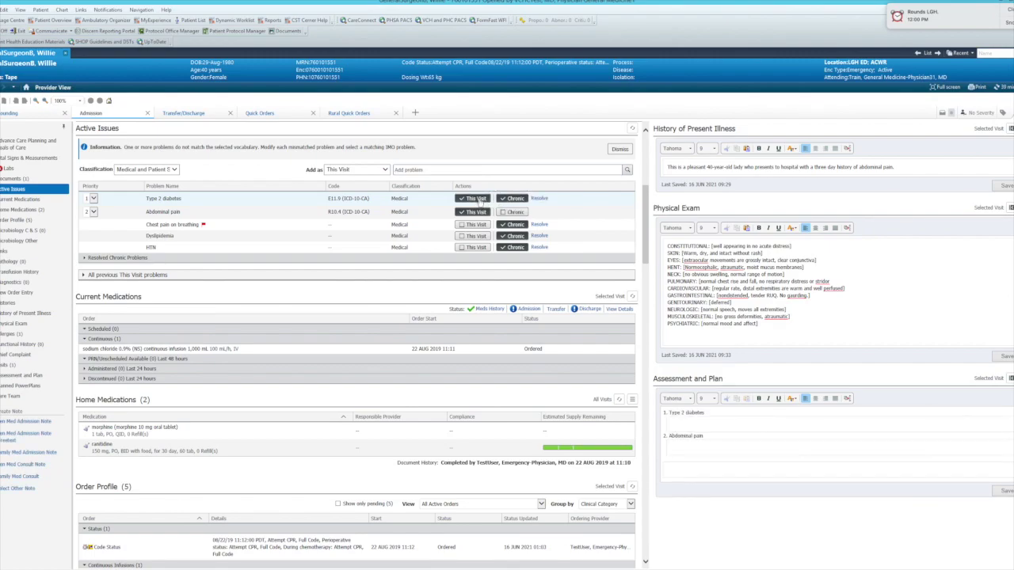
left_click(478, 203)
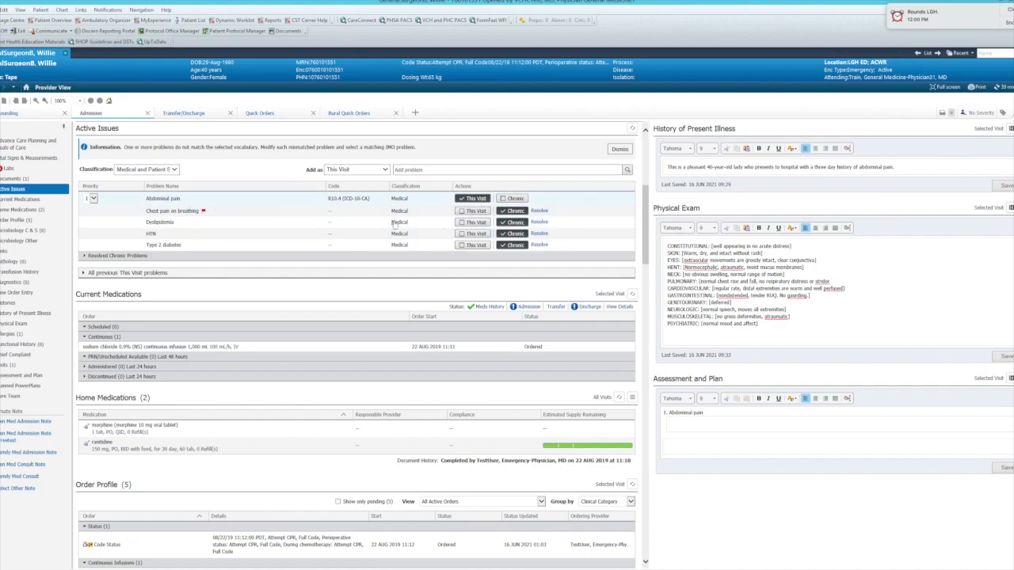
Write the abdominal pain plan: CT scan of the abdomen and pain management.
left_click(697, 425)
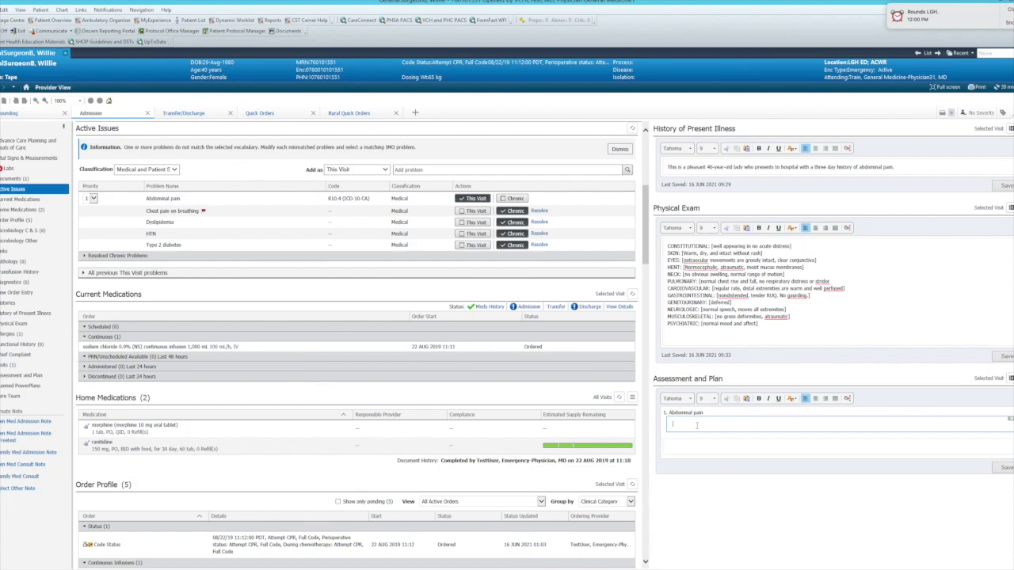
type("Will need to do a CT scan of abdomen")
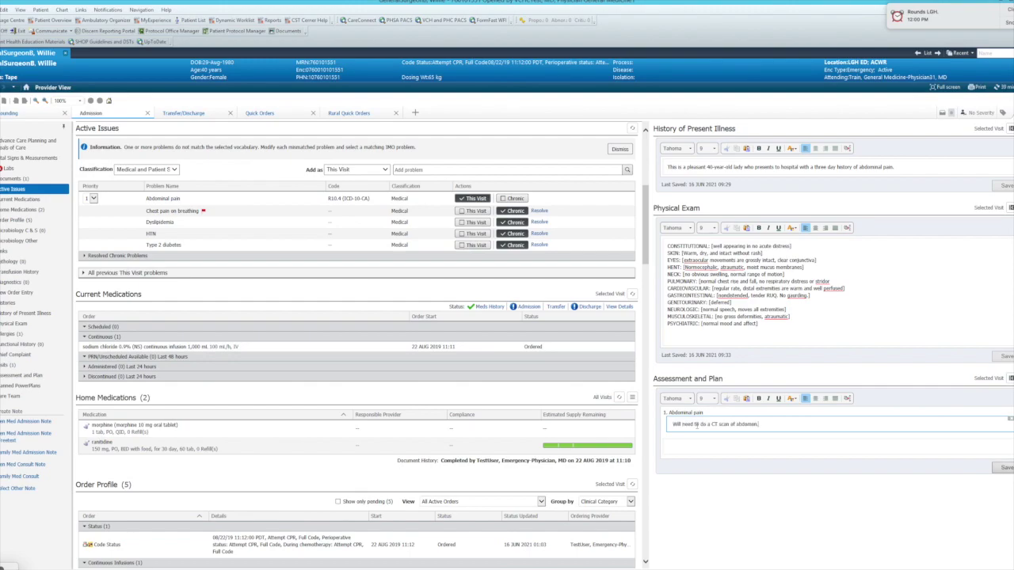
type(". Pain management will be important during this hospital admission")
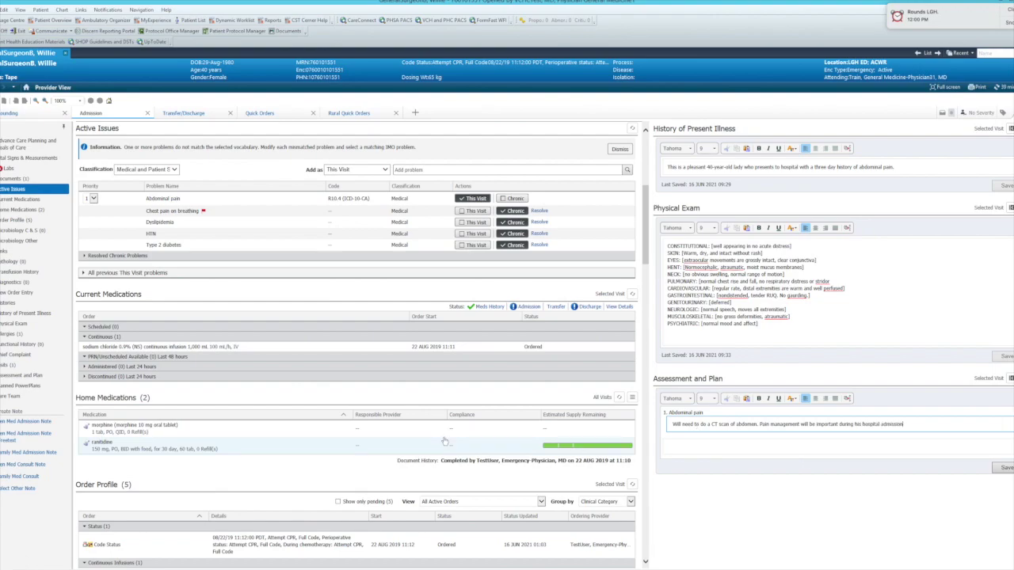
left_click(401, 171)
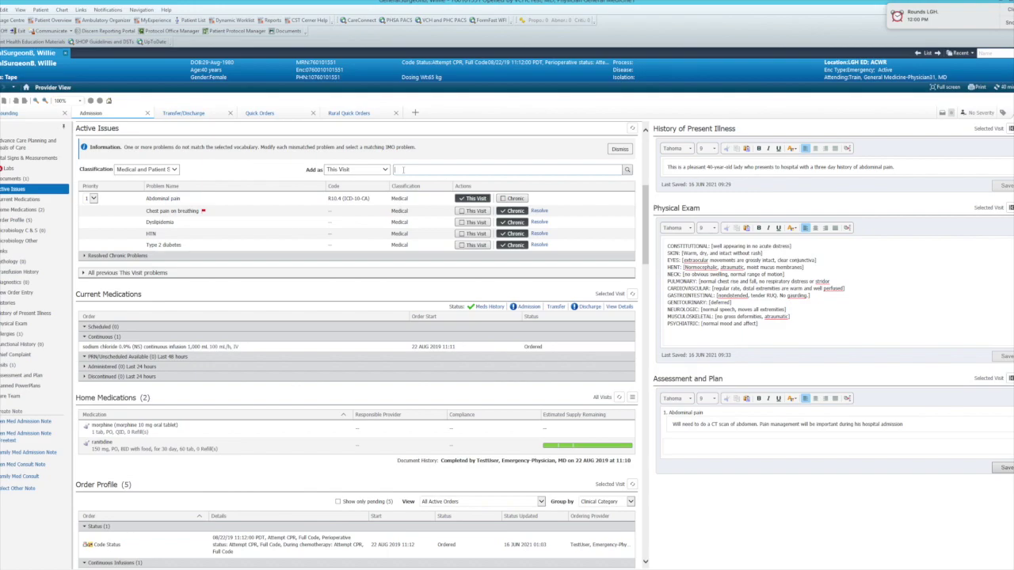
Add Discharge planning issues (Z02.9), planning discharge once pain improves and a regular diet is tolerated.
type("his plan")
type(" iss")
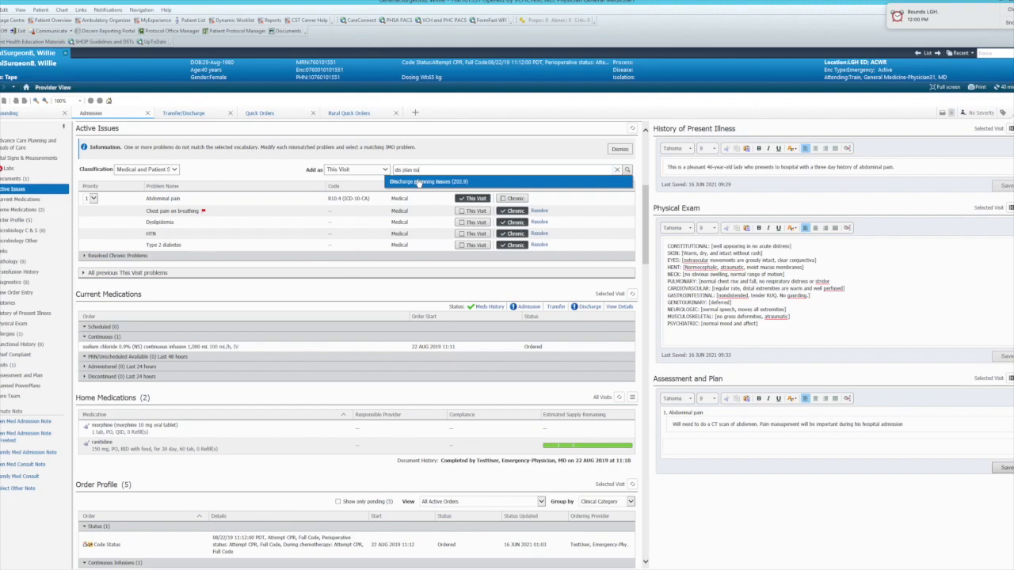
left_click(418, 183)
left_click(417, 182)
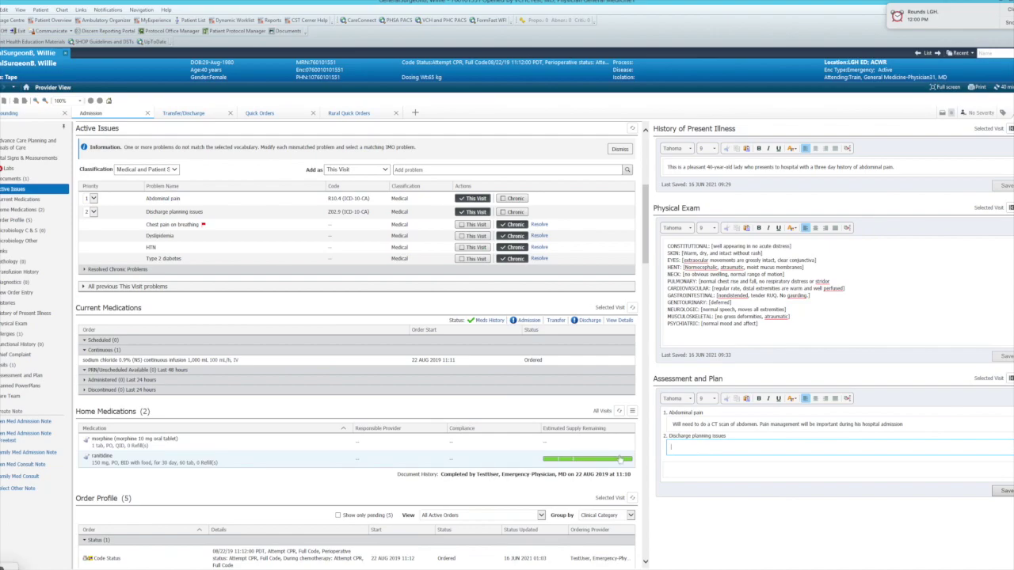
type("Find discharge once")
type(" about doue pantie")
type("the pain is improved and tolerating a regular diet")
key("Return")
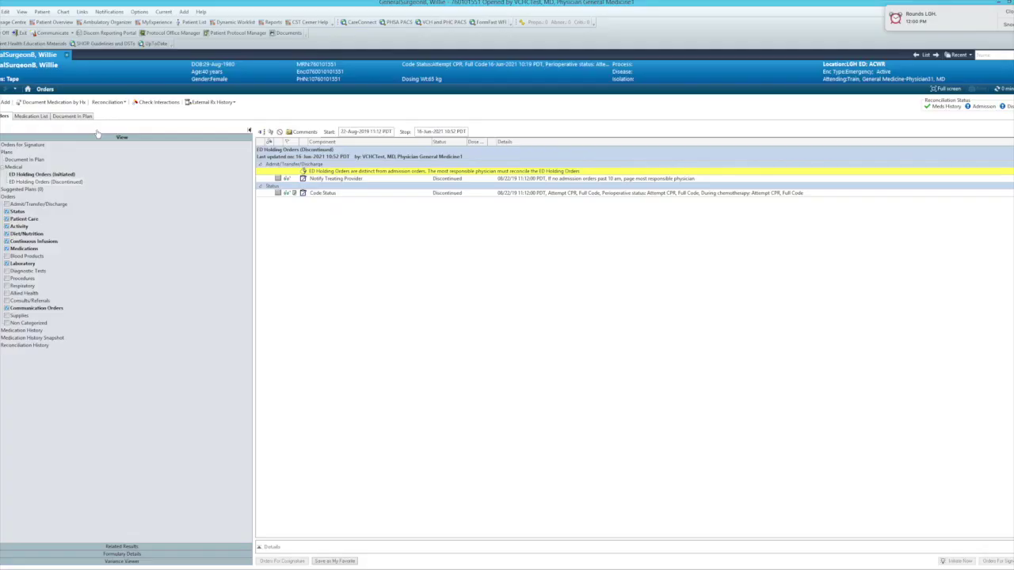
Discontinue all seven initiated ED Holding Orders and sign the discontinuation.
left_click(72, 175)
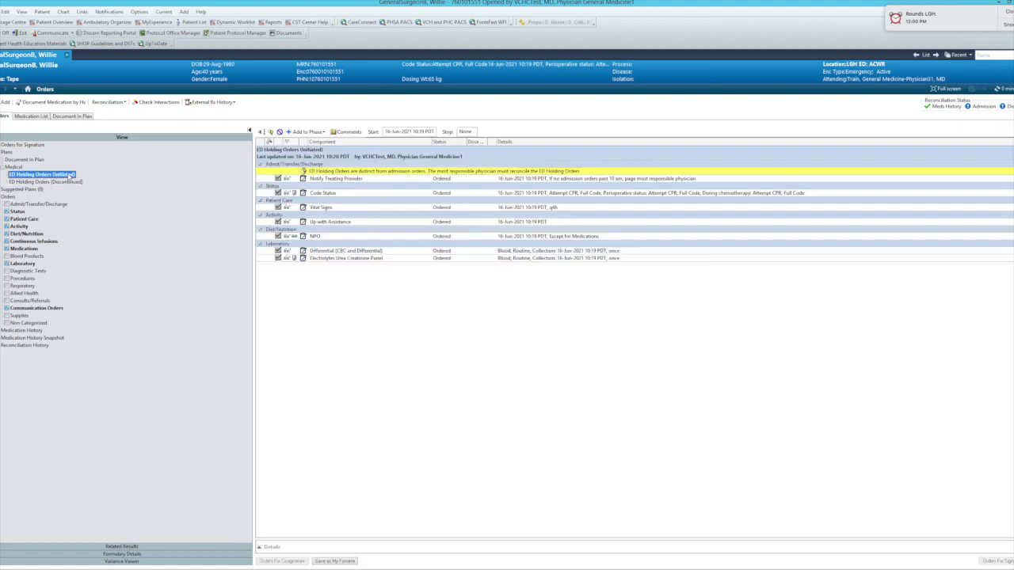
right_click(72, 175)
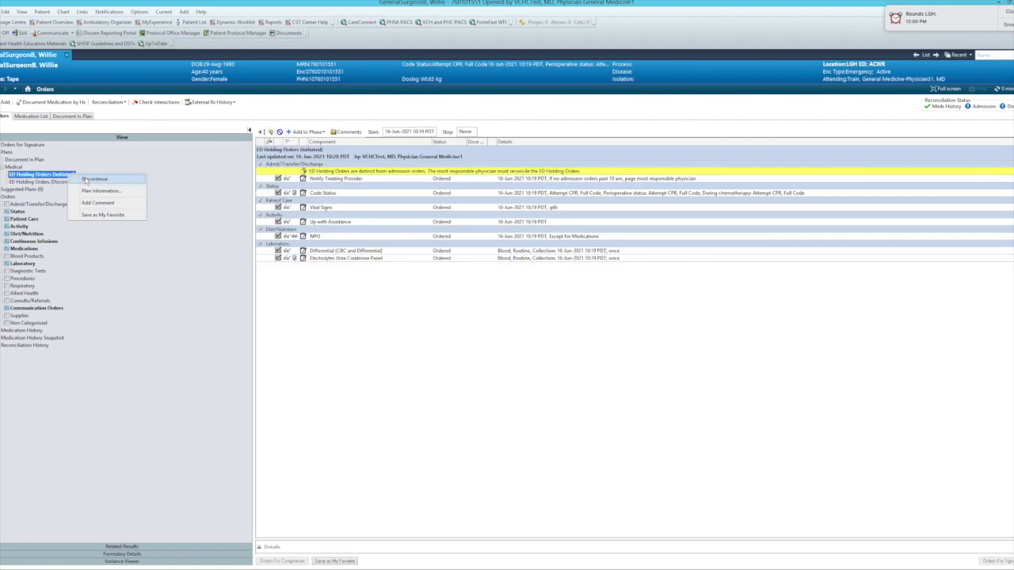
left_click(85, 180)
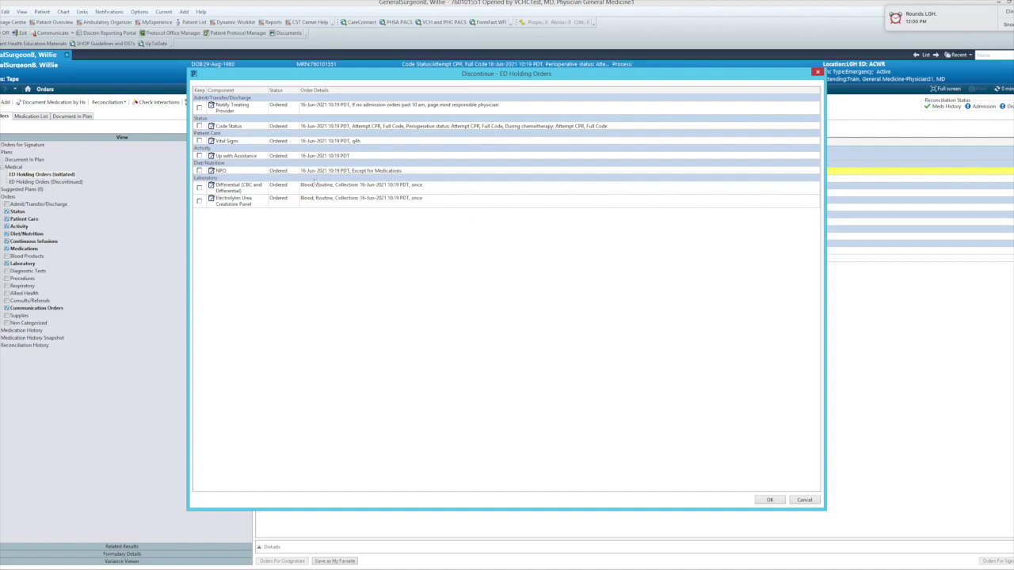
left_click(768, 500)
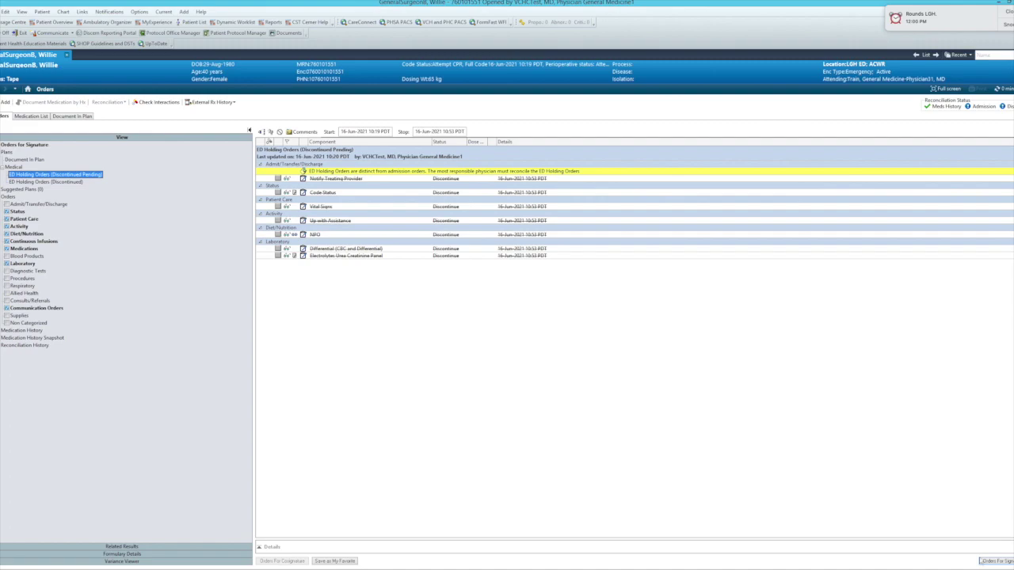
left_click(986, 560)
left_click(999, 561)
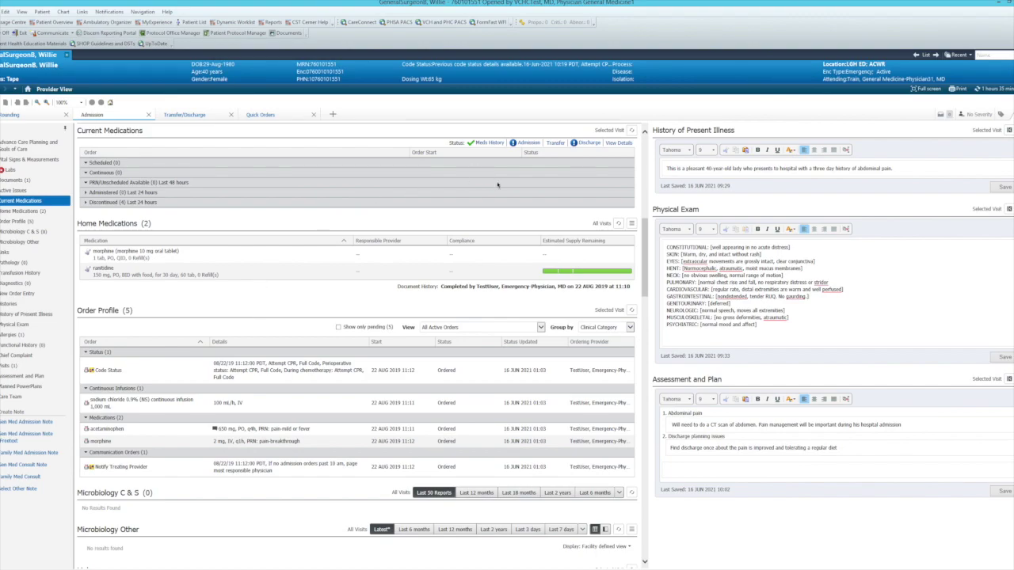
Reconcile admission medications by discontinuing home morphine, continuing ranitidine, and signing the reconciliation.
left_click(529, 143)
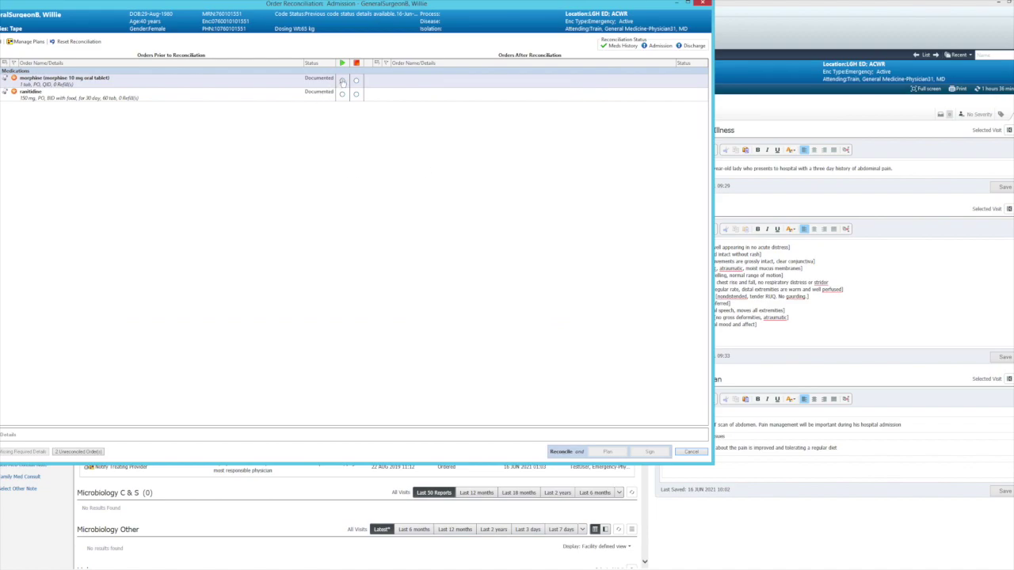
left_click(355, 81)
left_click(341, 94)
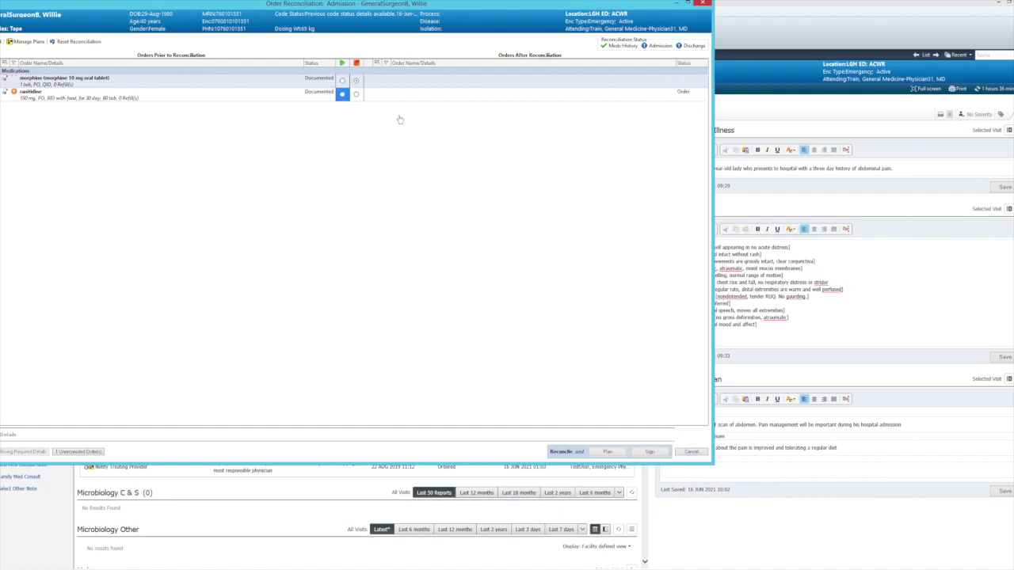
left_click(642, 454)
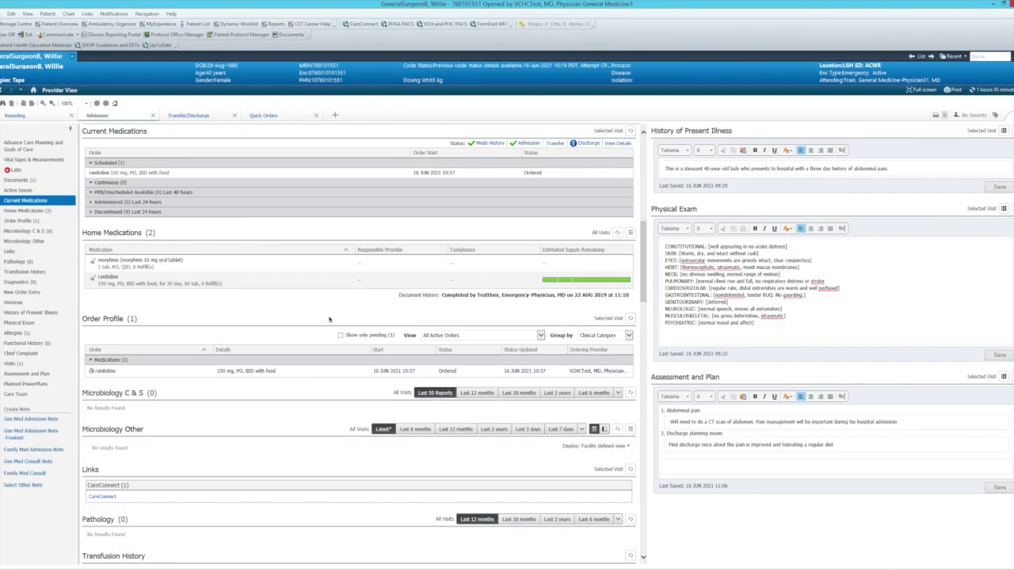
left_click(263, 116)
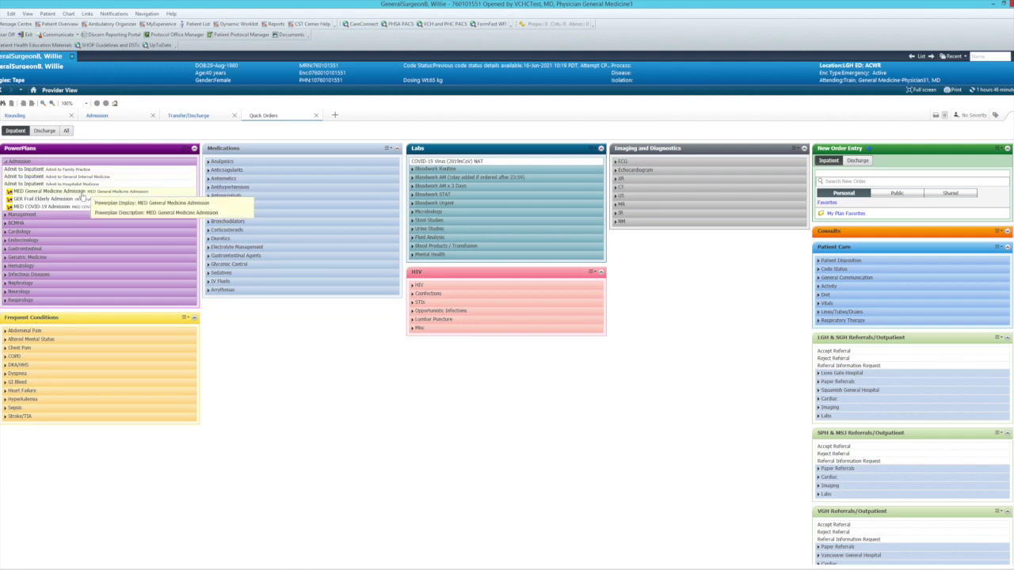
Add the MED General Medicine Admission PowerPlan and show its pending orders in List View for editing.
left_click(82, 193)
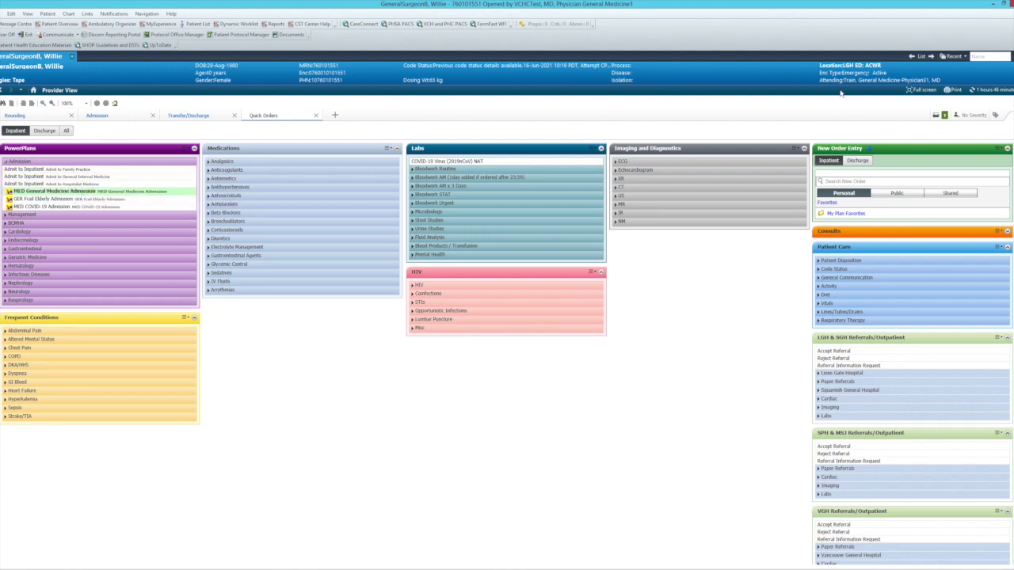
left_click(935, 116)
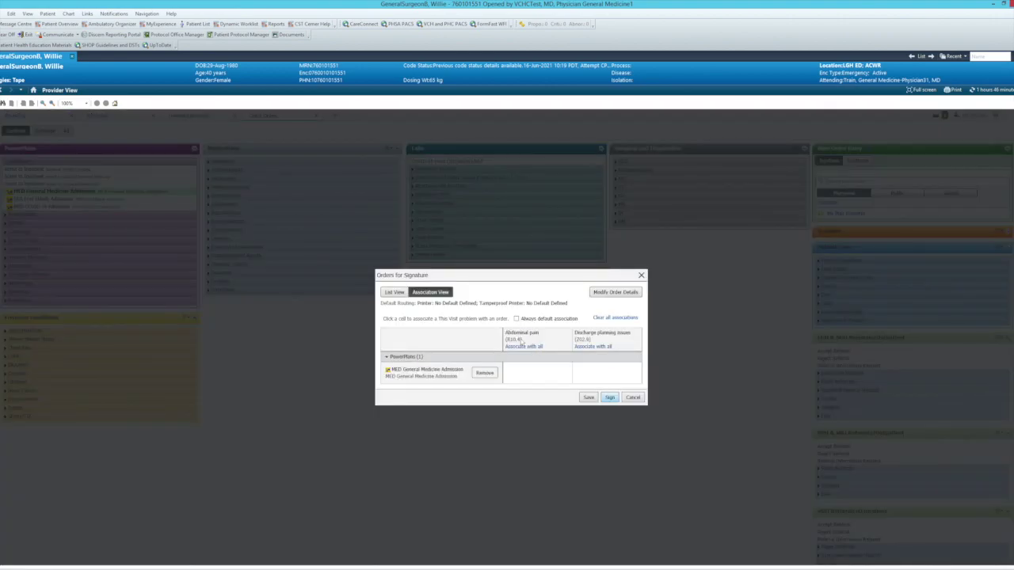
left_click(401, 295)
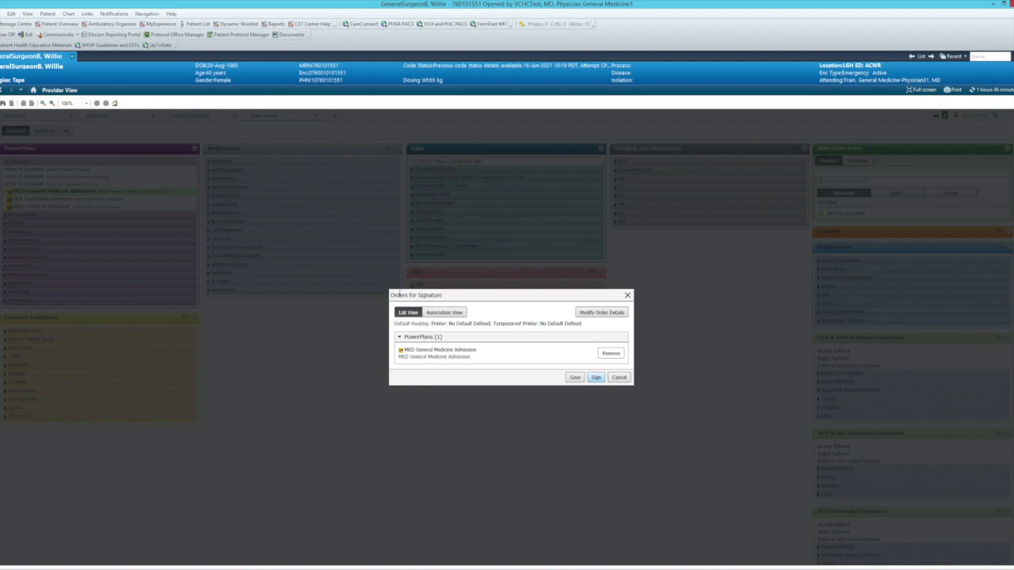
left_click(600, 313)
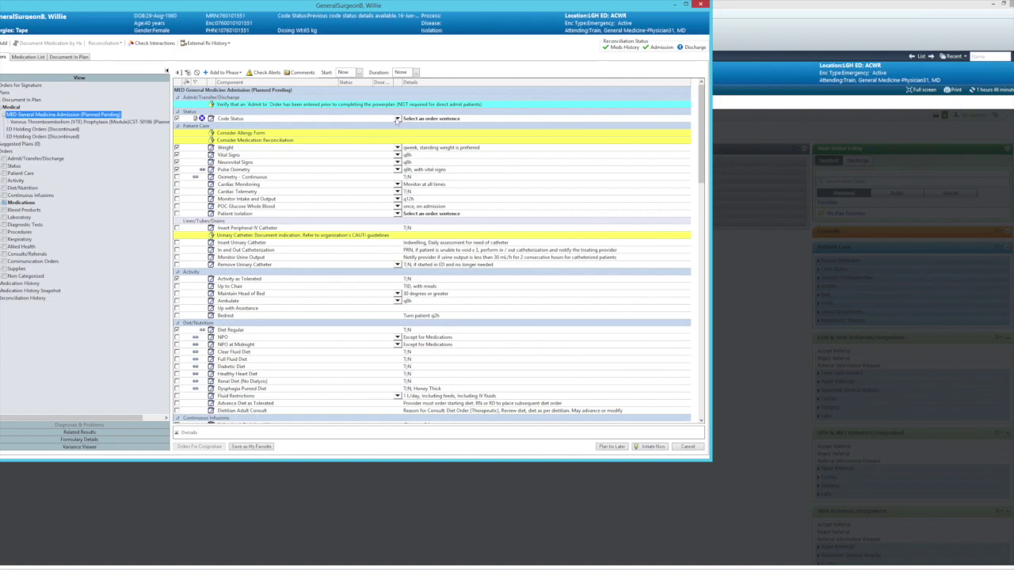
Set the plan's code status to No CPR with acute transfer.
left_click(397, 119)
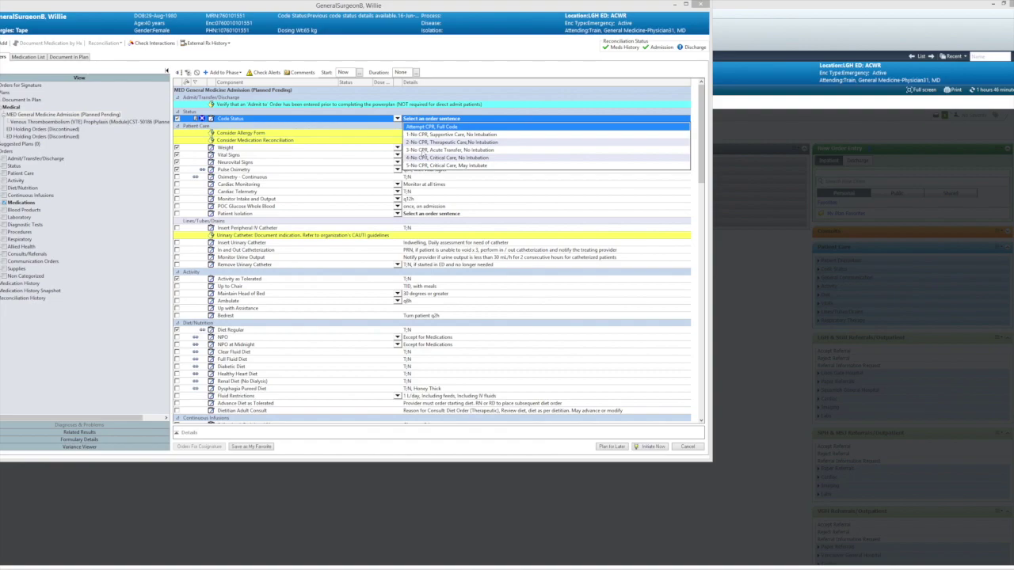
left_click(423, 156)
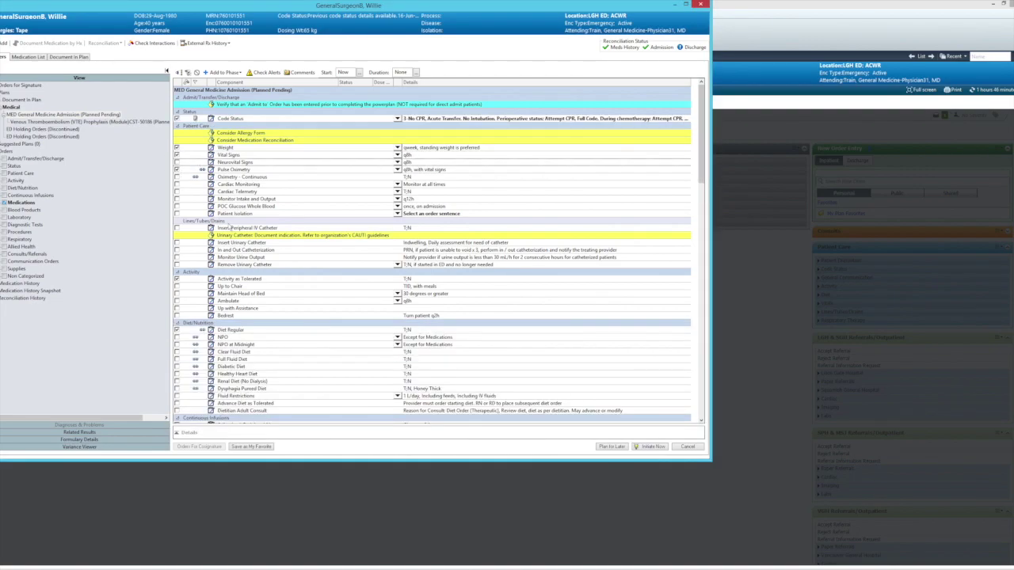
scroll(435, 254, "down", 8)
scroll(435, 253, "down", 15)
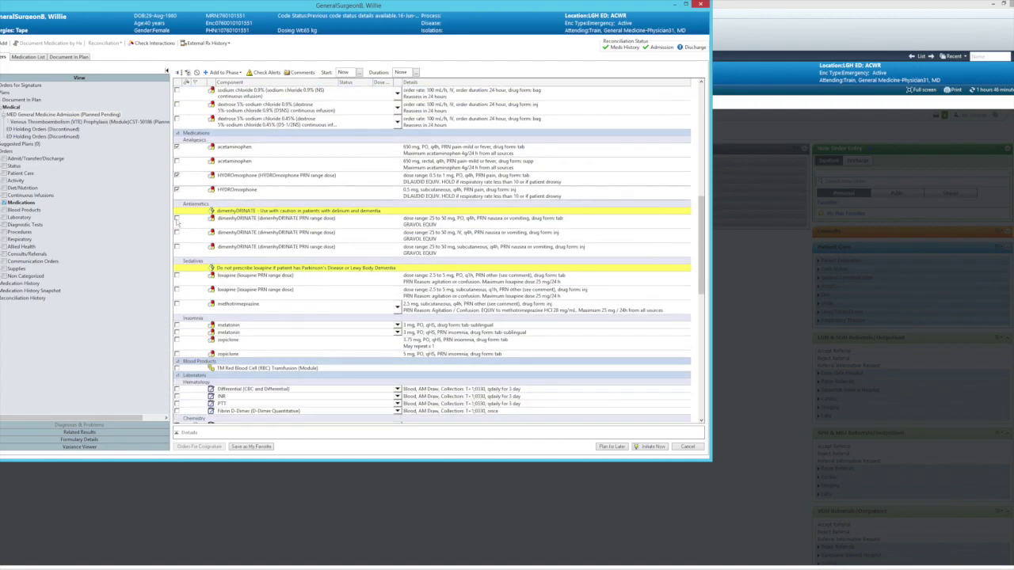
scroll(179, 159, "down", 12)
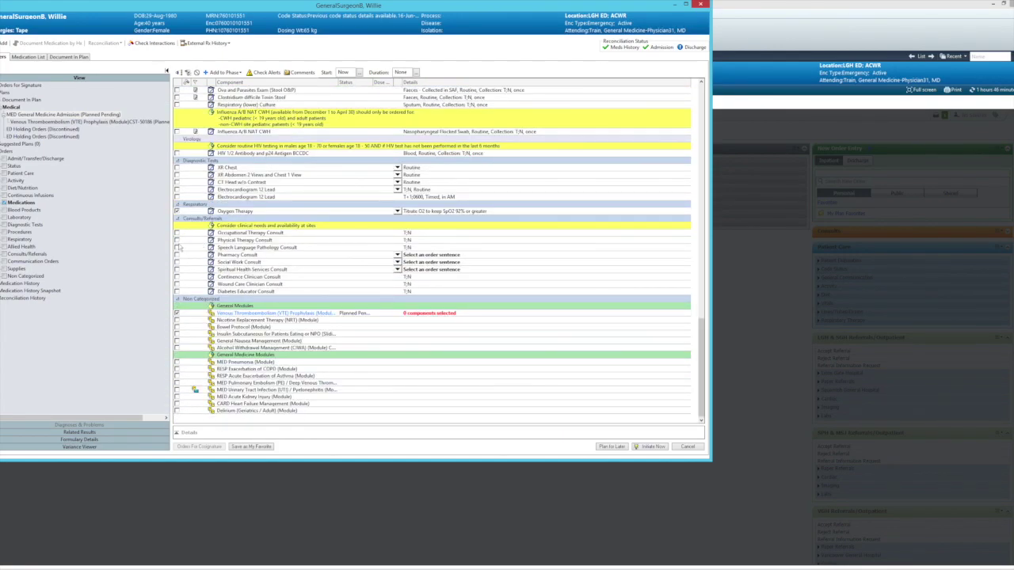
Order a PT consult for 'weakness' and an OT consult for 'weakness, functional assessment'.
left_click(176, 240)
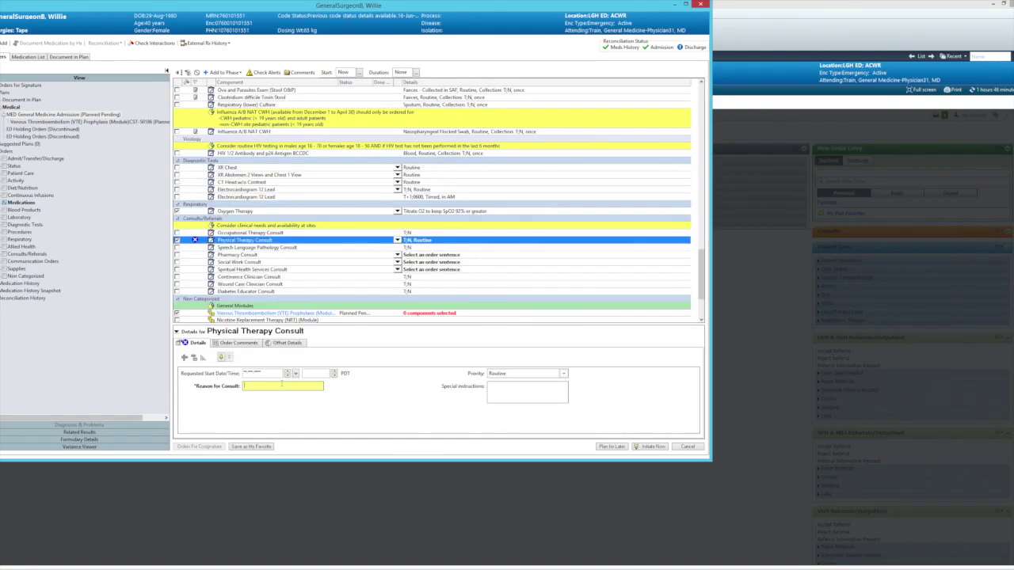
type("weakness")
left_click(198, 234)
left_click(177, 233)
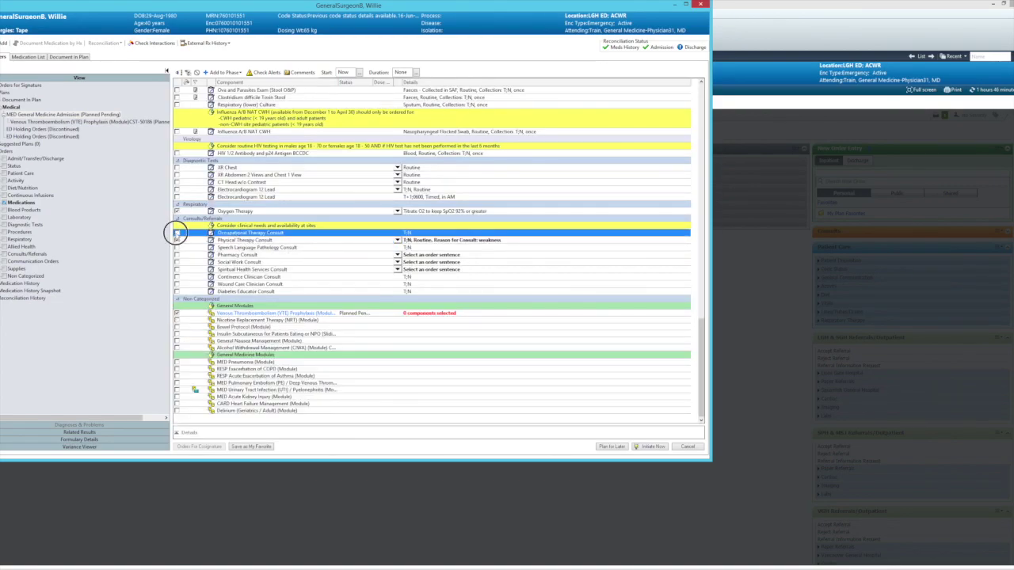
right_click(230, 232)
left_click(249, 234)
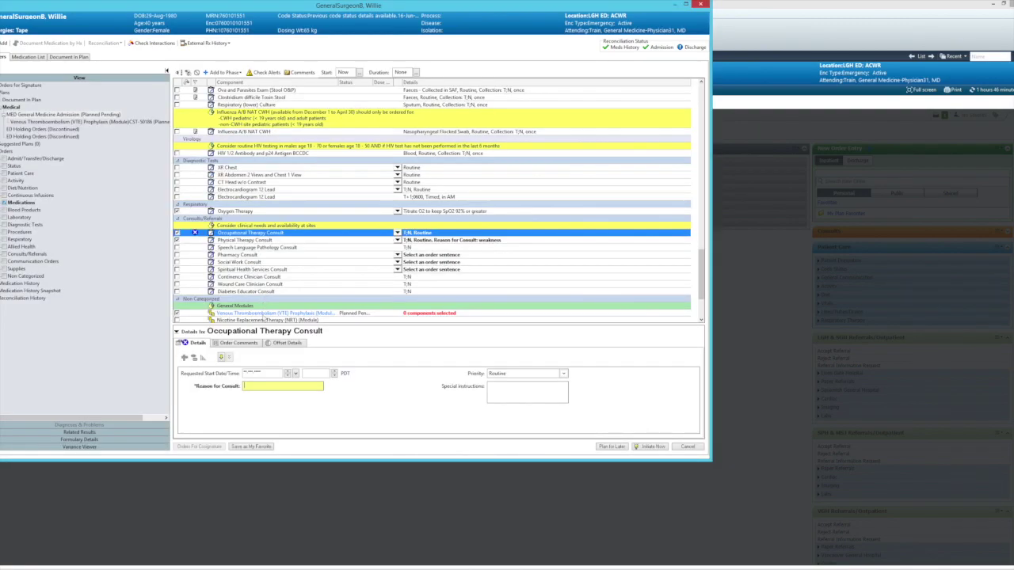
type("weakness, functional assessment")
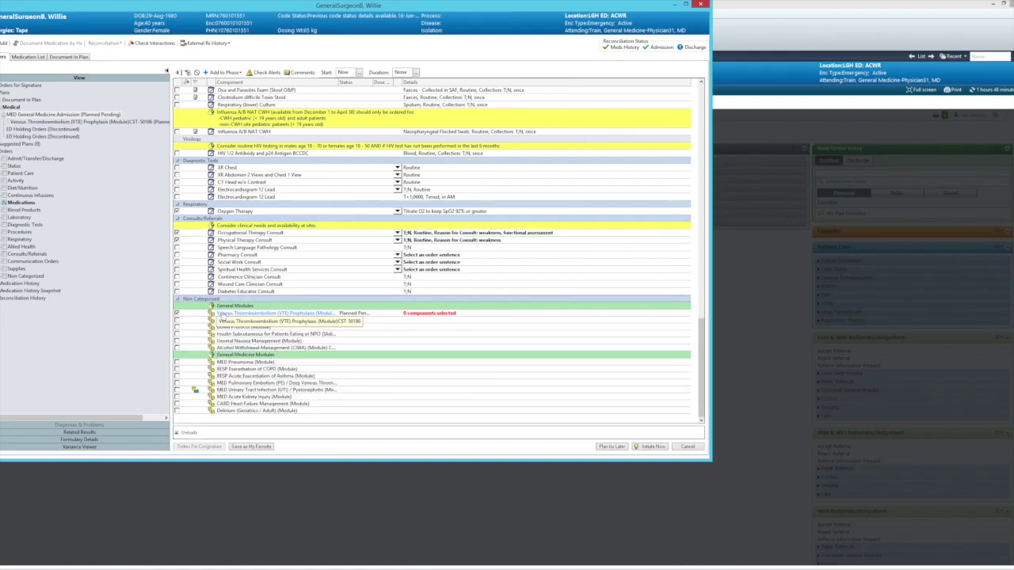
Select enoxaparin 40 mg subcutaneous daily in the VTE Prophylaxis module and return to the plan.
left_click(211, 314)
double_click(211, 314)
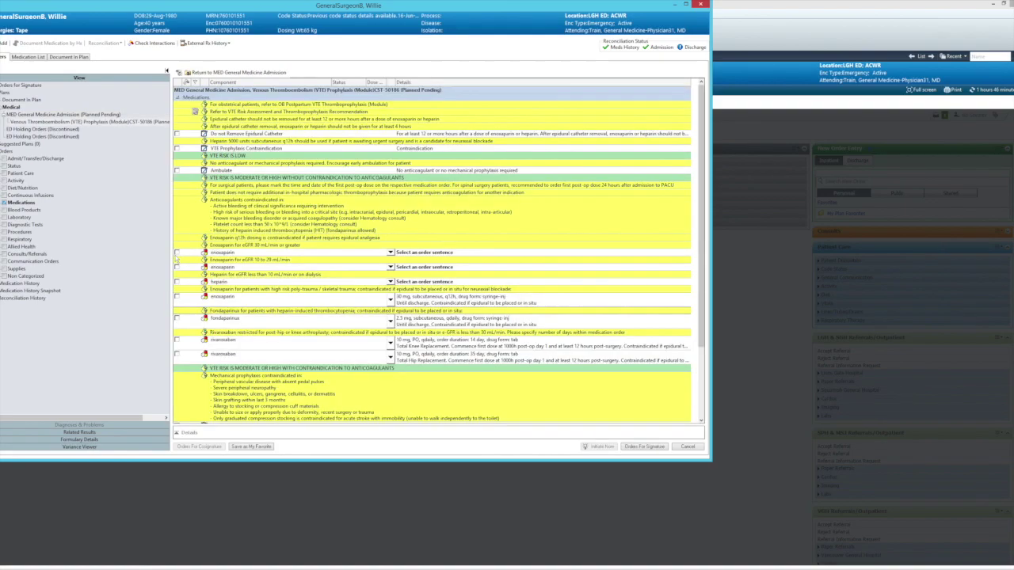
left_click(176, 252)
left_click(391, 253)
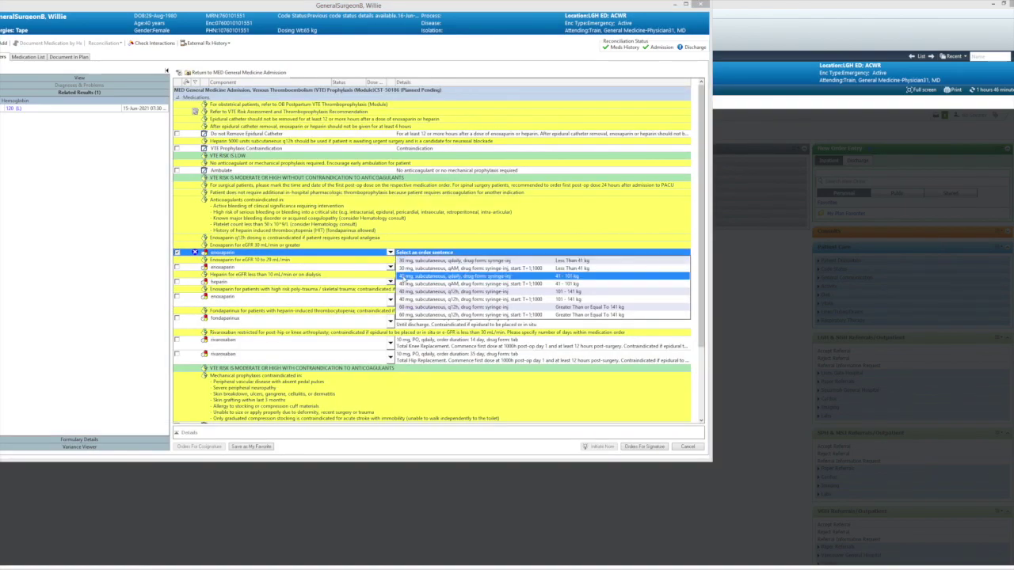
left_click(406, 279)
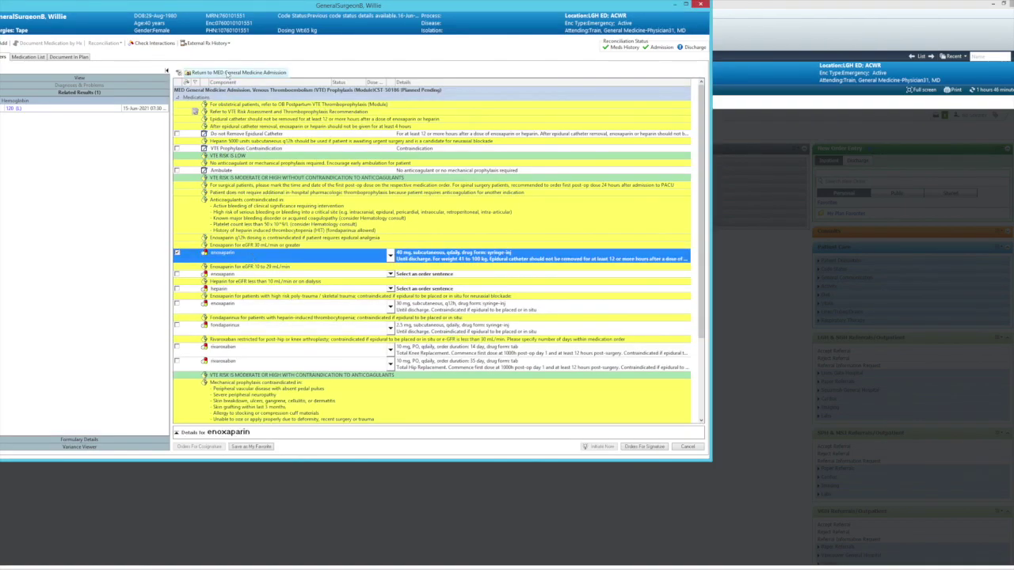
left_click(228, 73)
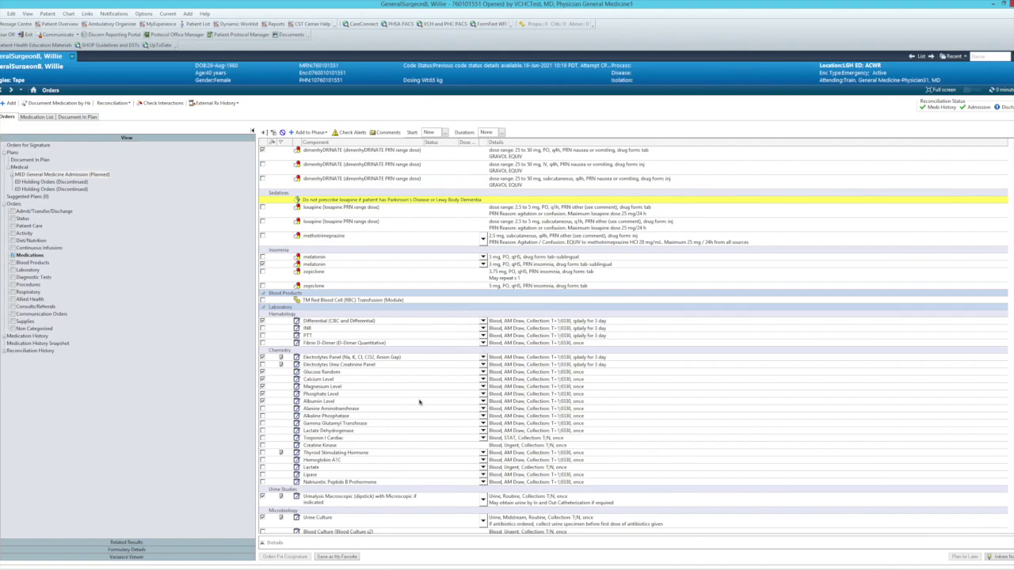
Save the plan as the favorite 'MED General Medicine Admission PC'.
scroll(419, 403, "down", 10)
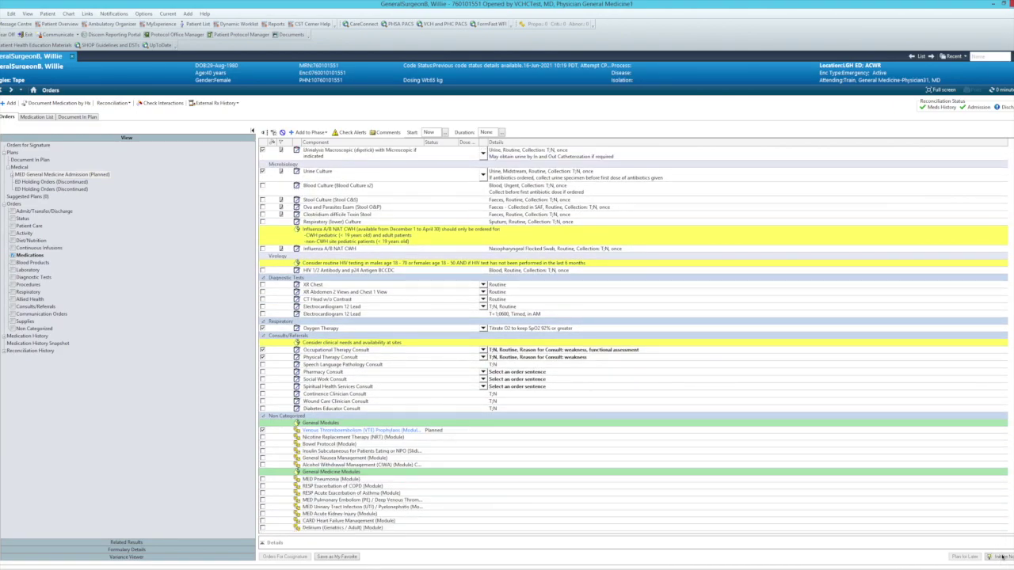
left_click(351, 559)
left_click(508, 290)
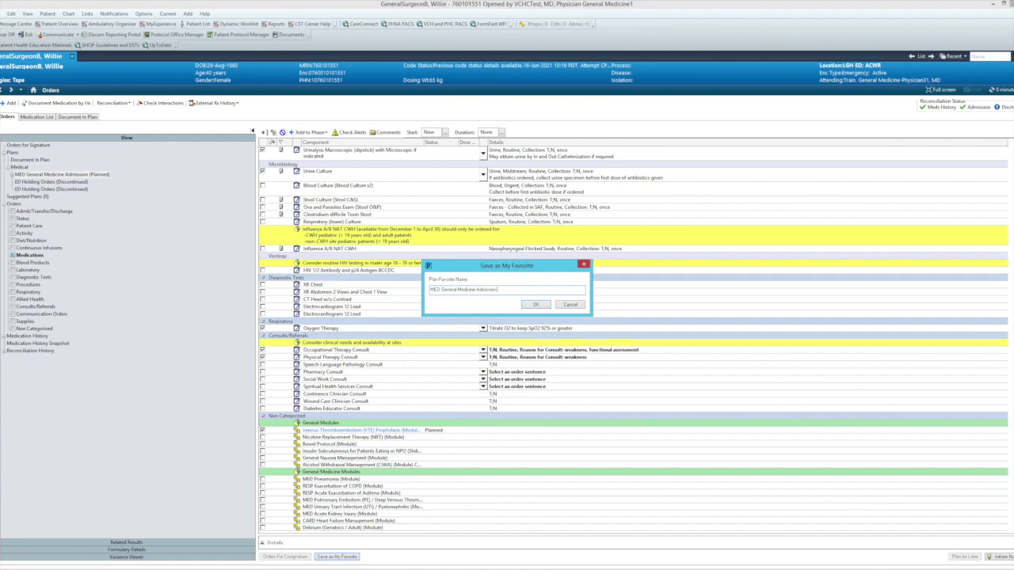
type("PC")
left_click(536, 305)
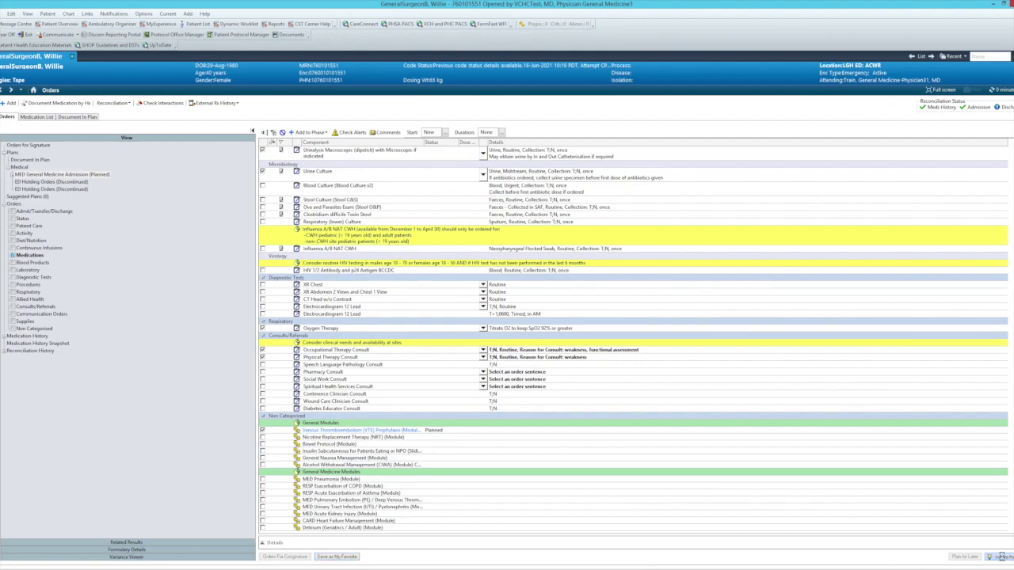
Initiate the plan, sign all 27 admission orders, and display the patient's orders.
left_click(1000, 557)
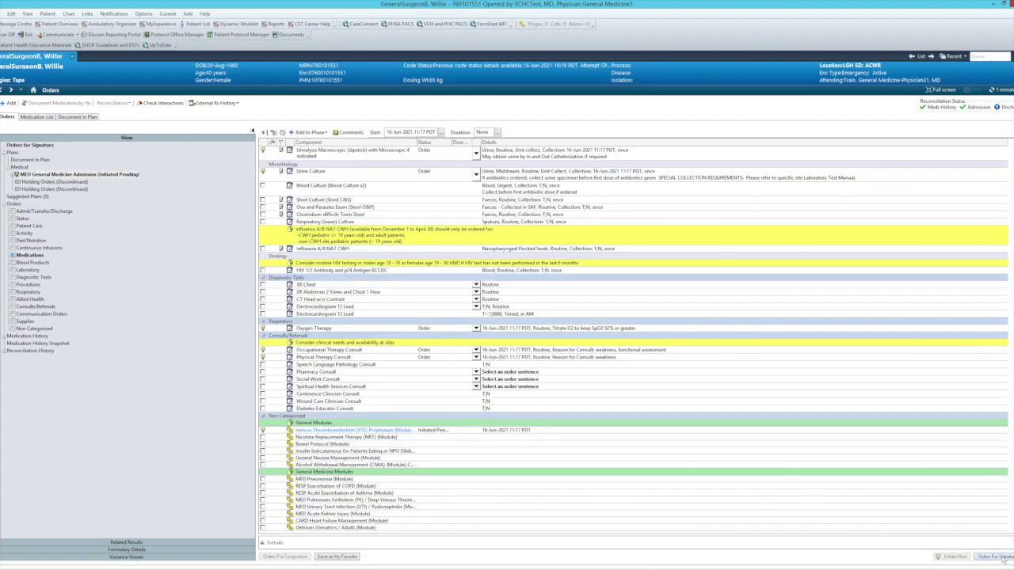
left_click(995, 557)
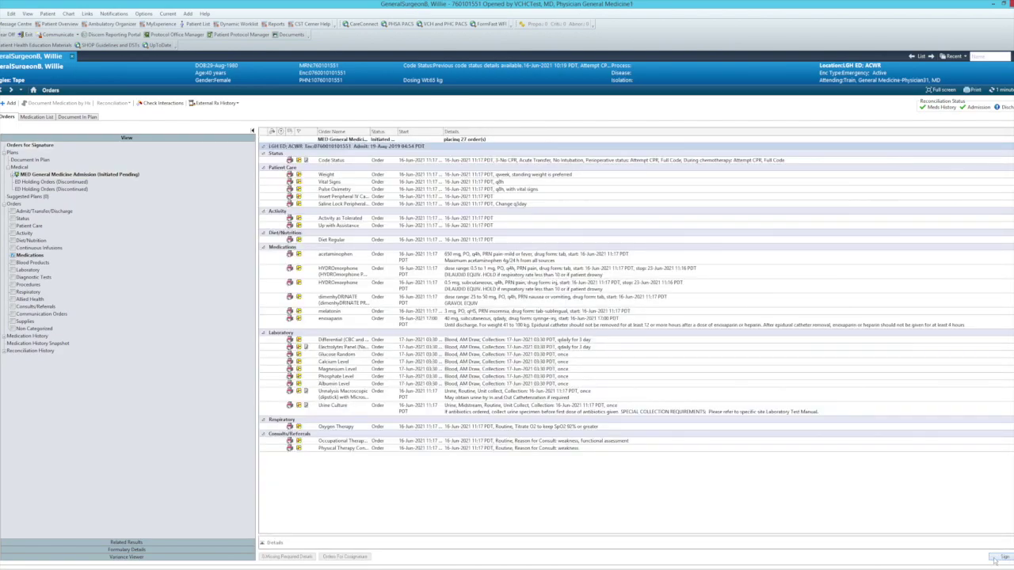
left_click(995, 557)
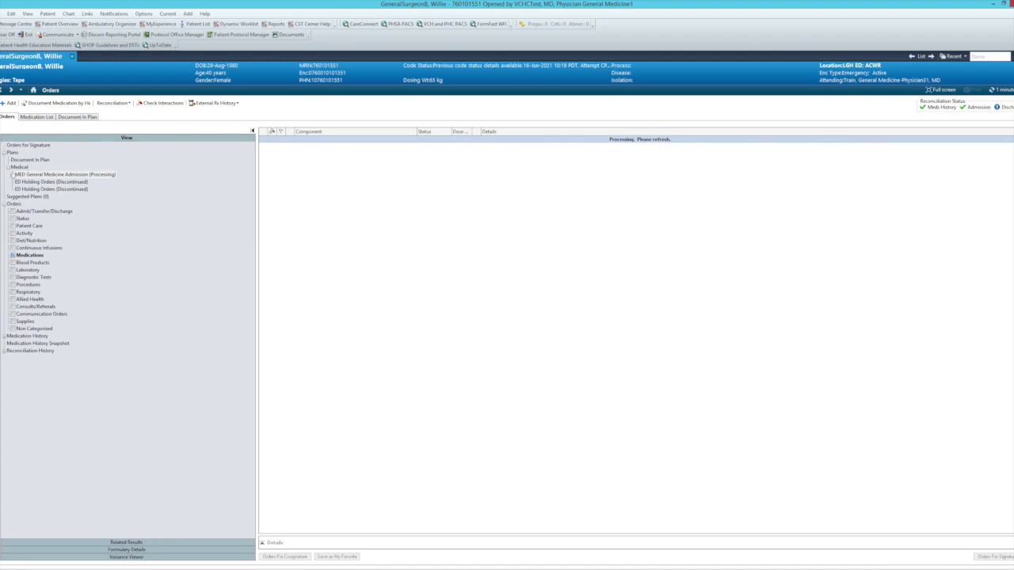
left_click(13, 203)
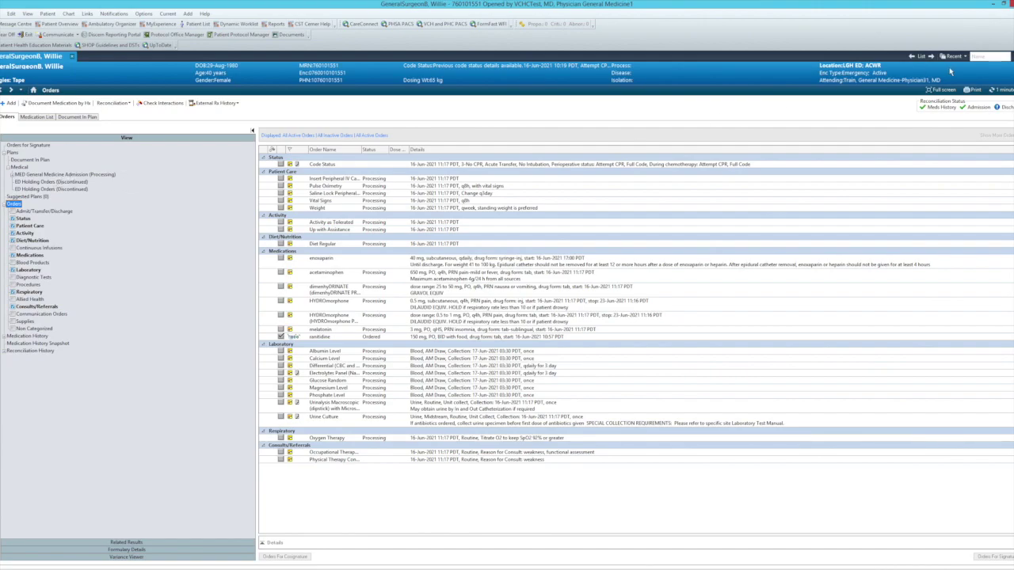
Order an urgent CT Abdomen w/ + w/o Contrast with reason 'abdo pain' and sign it.
left_click(1002, 90)
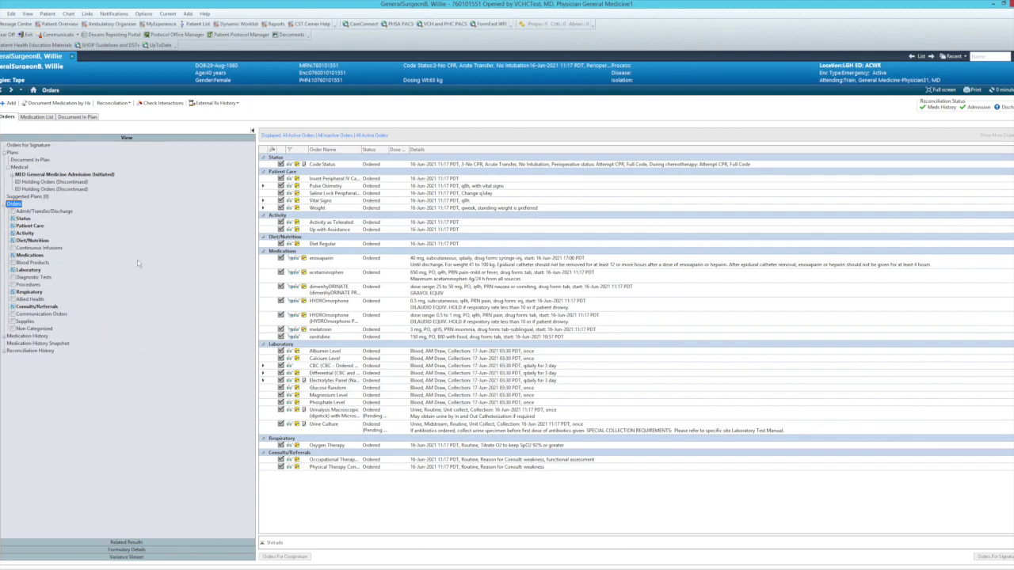
left_click(9, 103)
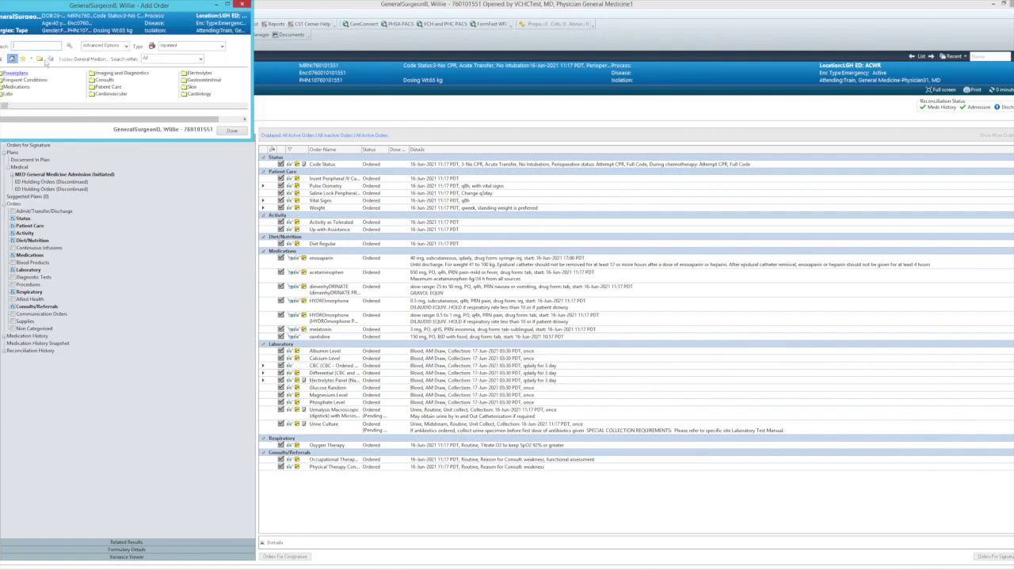
type("cli")
type("b")
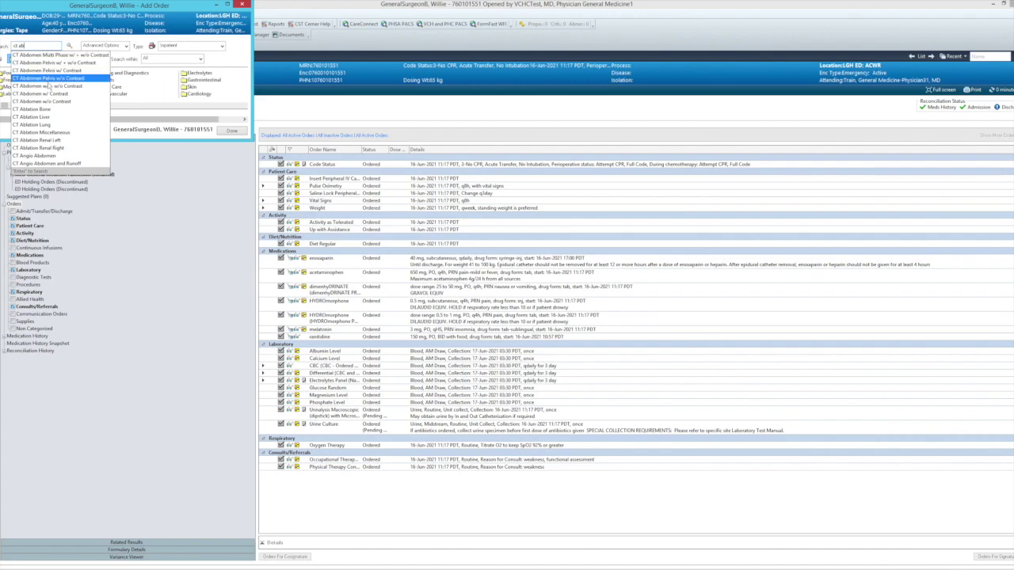
left_click(49, 86)
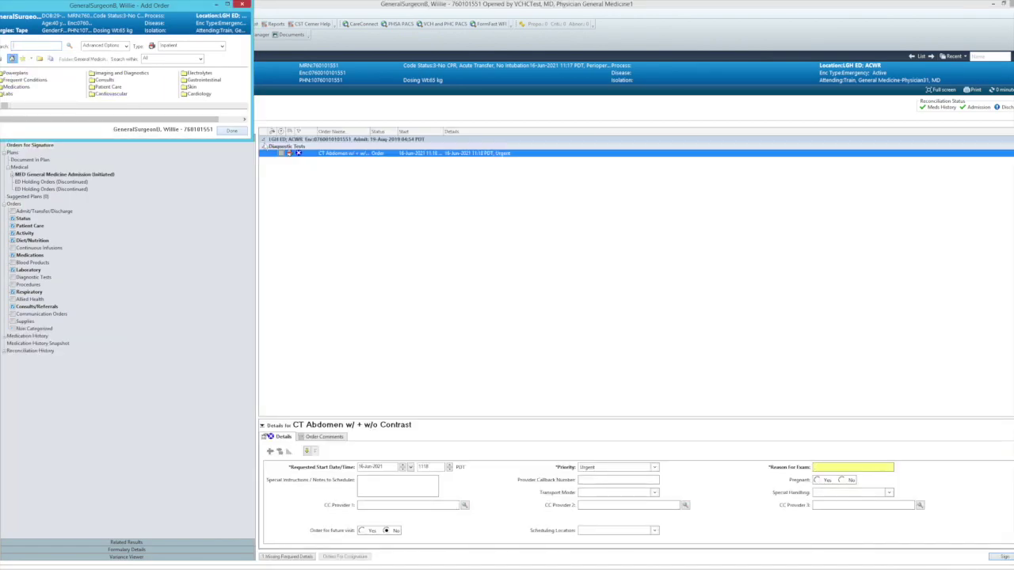
type("abdo pain")
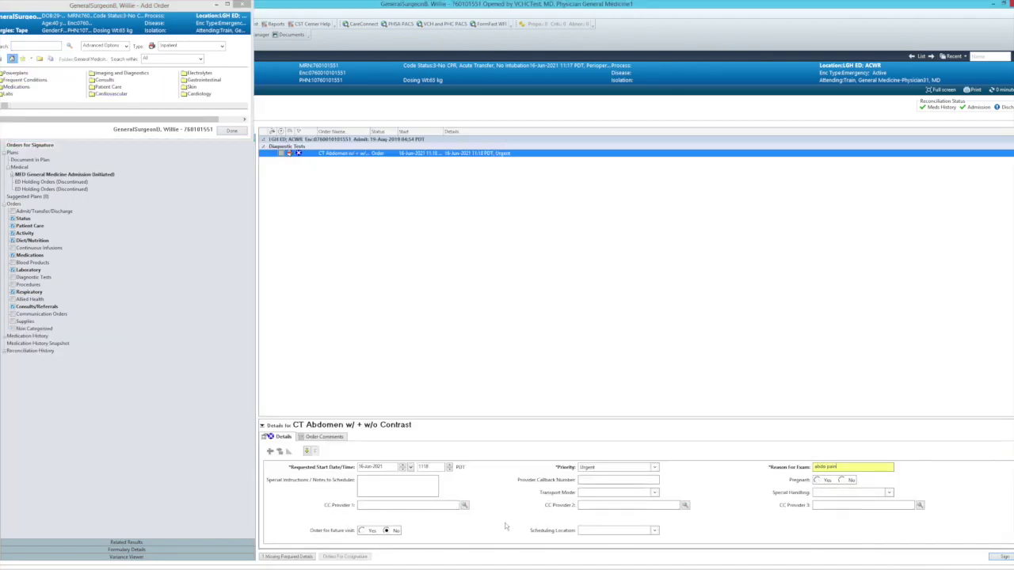
left_click(1002, 557)
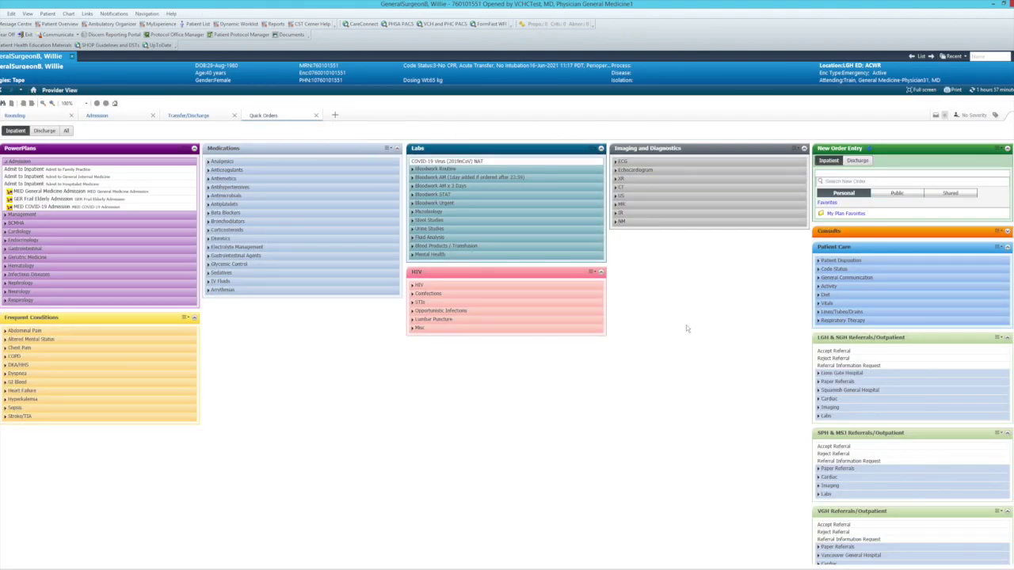
Load the My Plan Favorites panels such as PC admission, admit labs and PC stat.
left_click(844, 213)
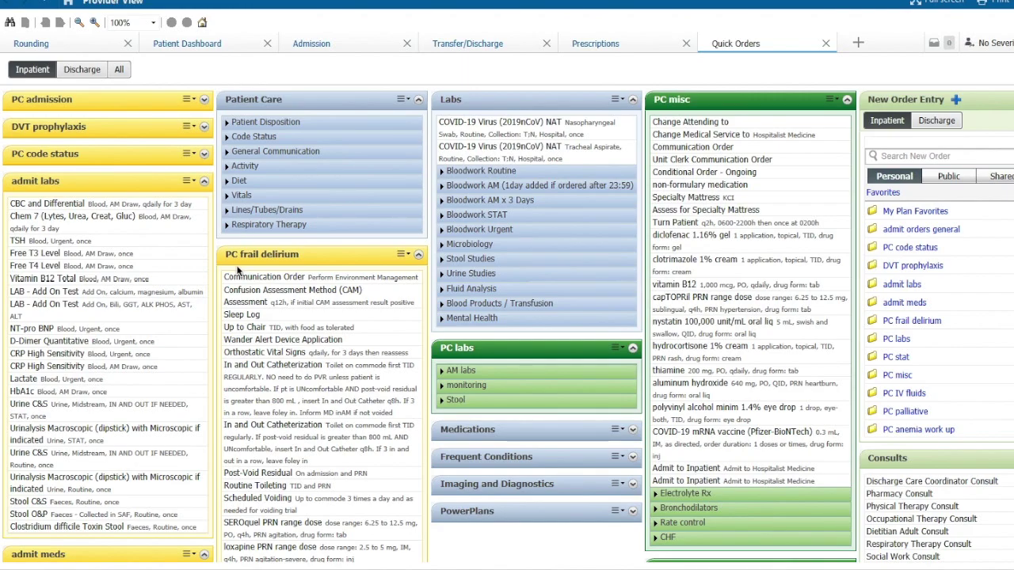
scroll(238, 269, "down", 10)
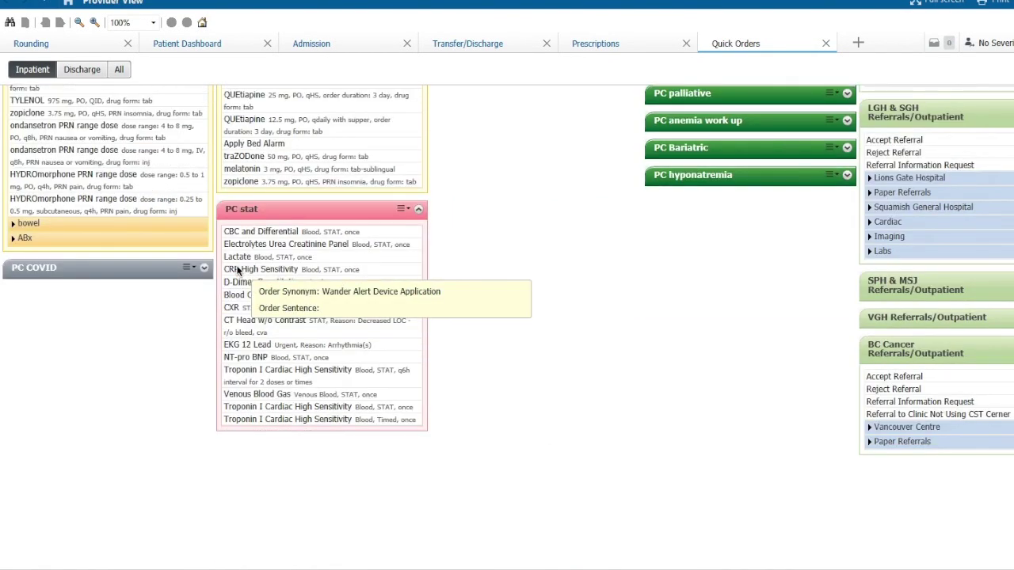
Queue Admit to Inpatient, BPMH, Activity as Tolerated, PT Consult and Vital Signs q8h from PC admission.
scroll(203, 104, "up", 10)
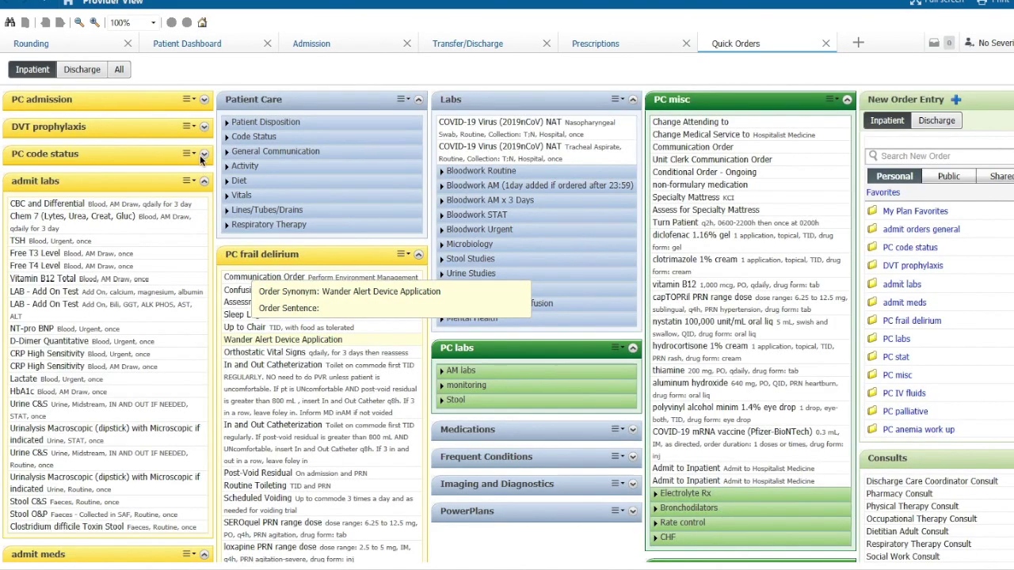
left_click(204, 101)
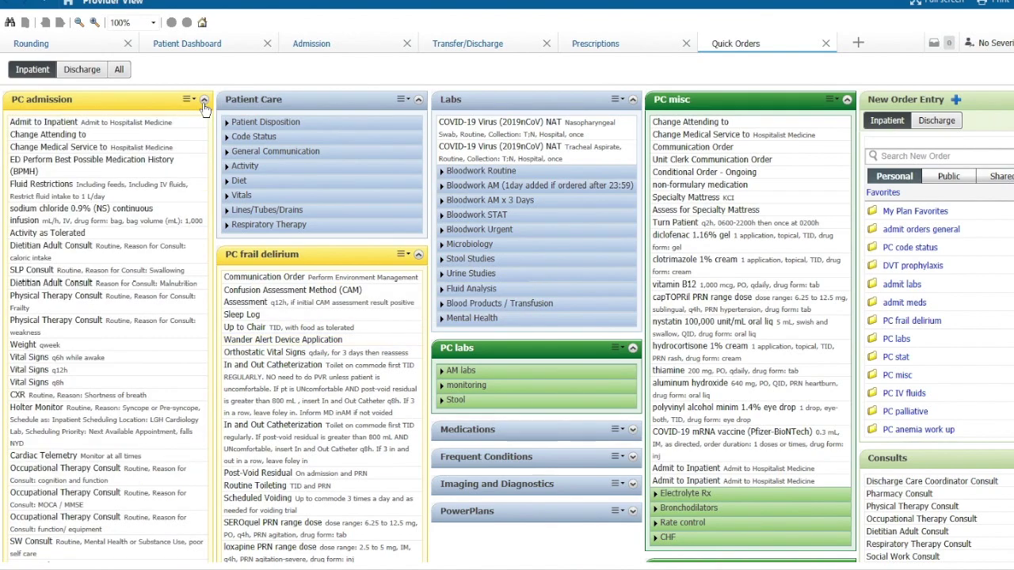
left_click(162, 125)
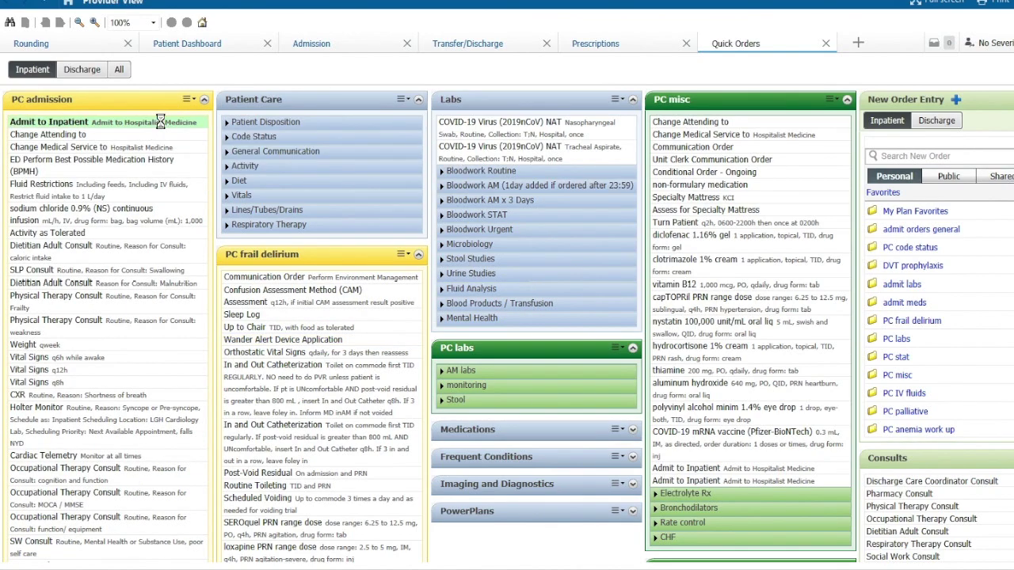
left_click(131, 160)
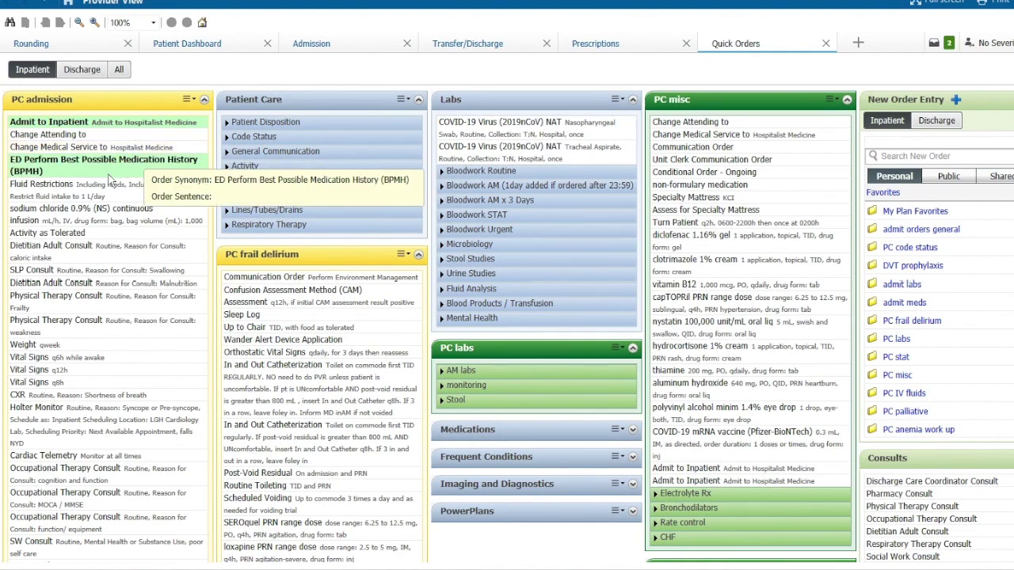
left_click(73, 234)
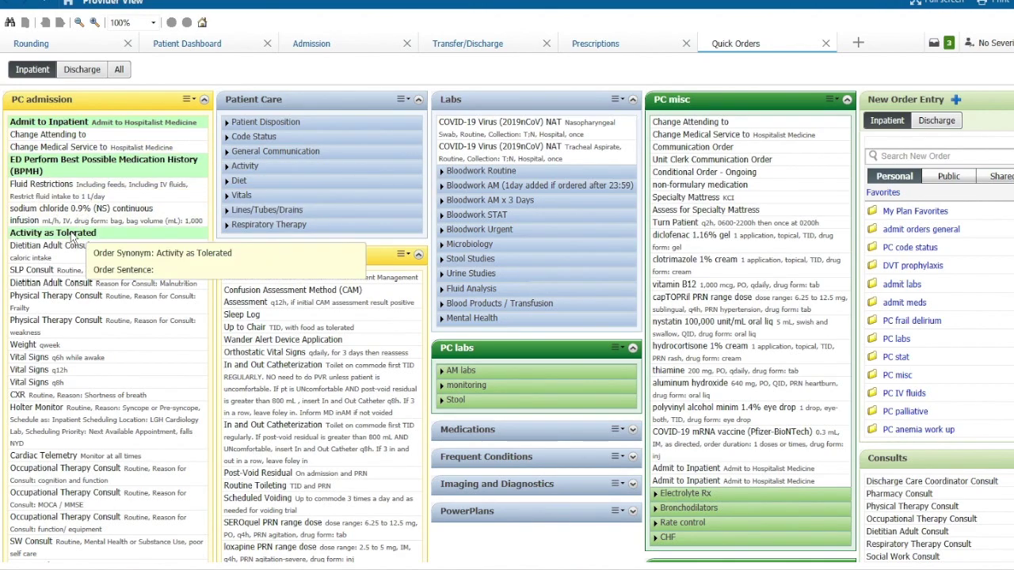
left_click(86, 296)
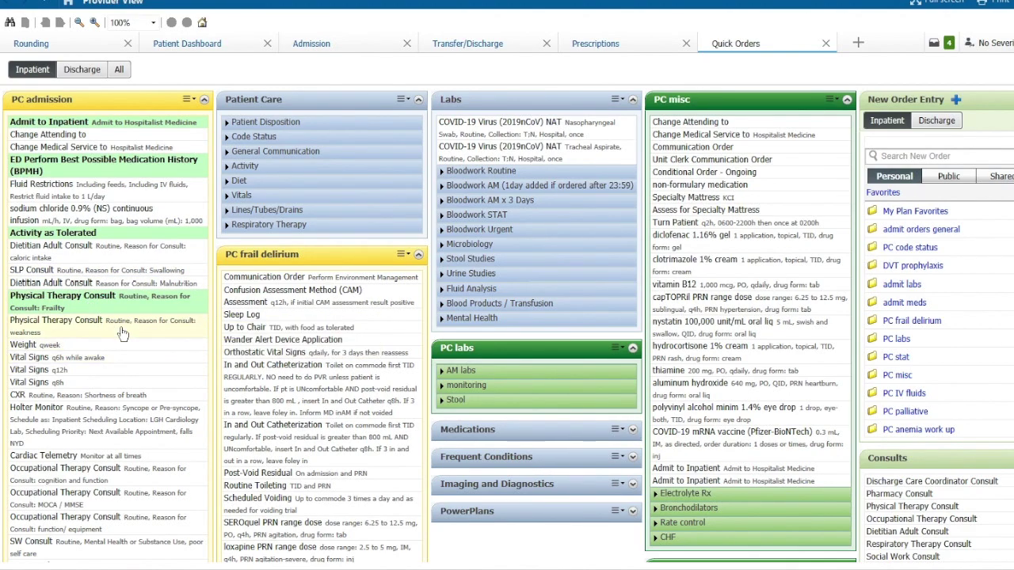
left_click(108, 385)
Queue one OT Consult for cognition and function and an SW Consult, then expand DVT prophylaxis.
scroll(107, 385, "down", 3)
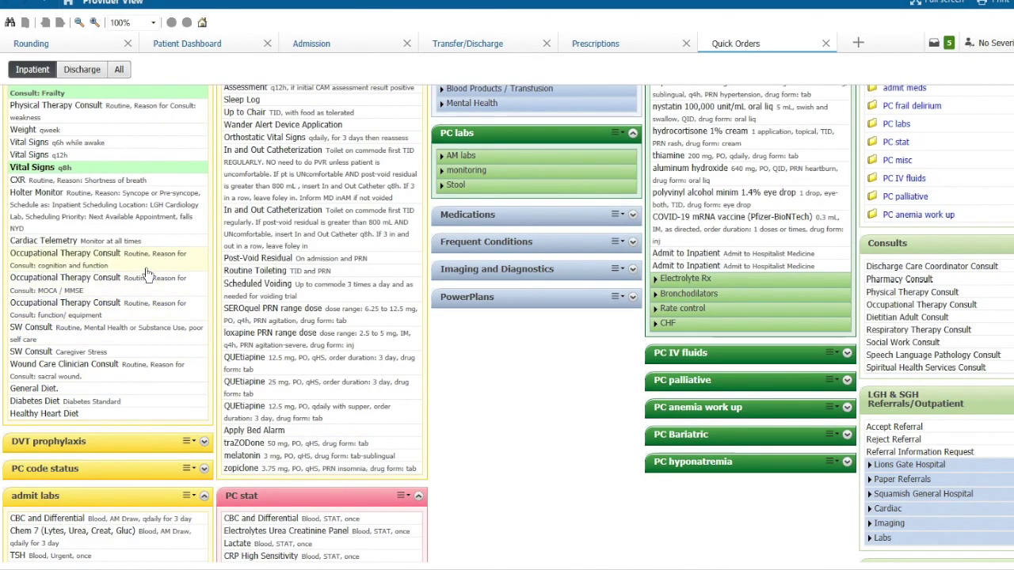
left_click(146, 268)
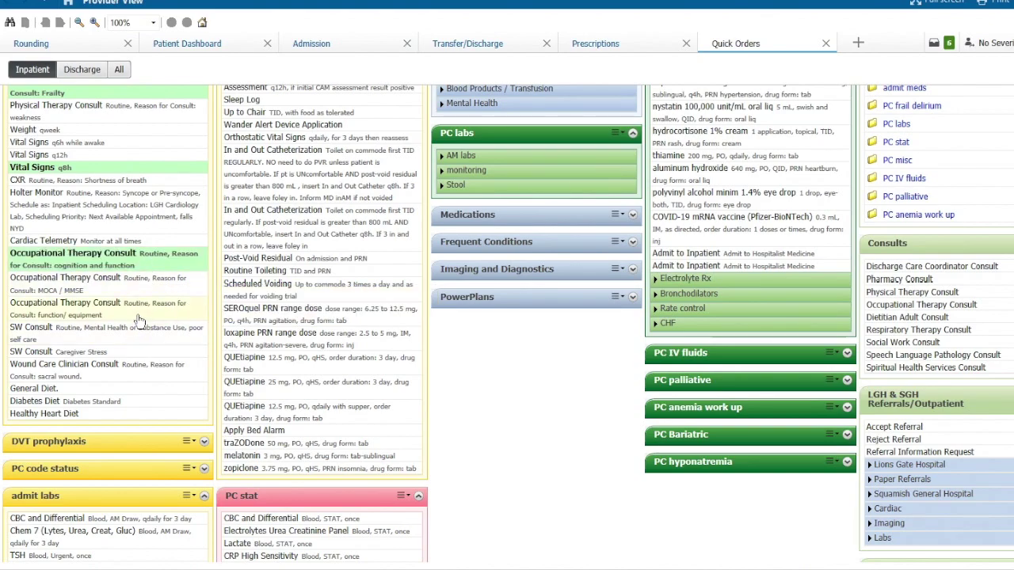
left_click(141, 307)
left_click(135, 285)
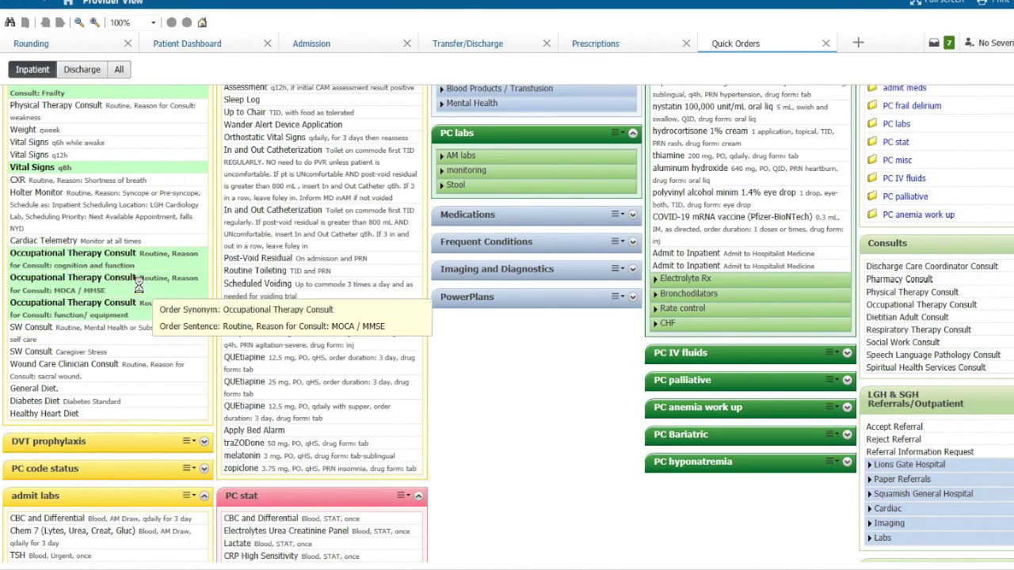
left_click(131, 306)
left_click(132, 293)
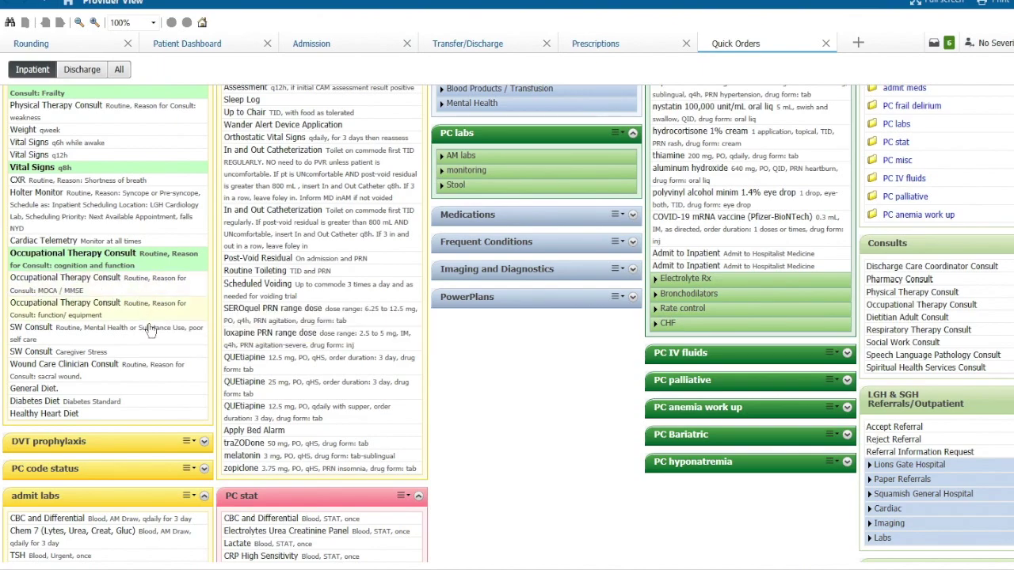
left_click(150, 330)
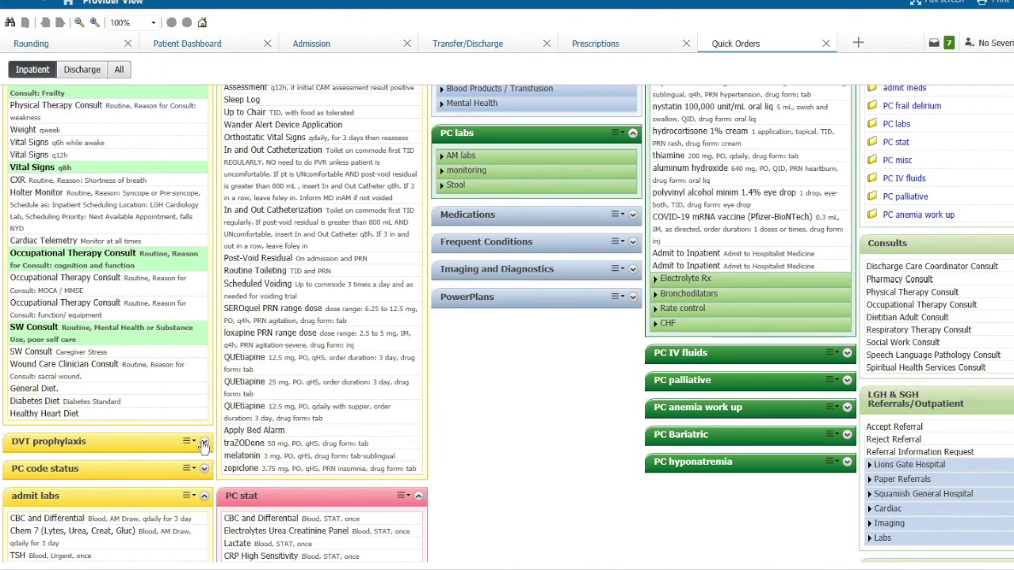
left_click(203, 441)
Queue Code Status 3-No CPR, Acute Transfer from the PC code status group.
scroll(123, 409, "down", 5)
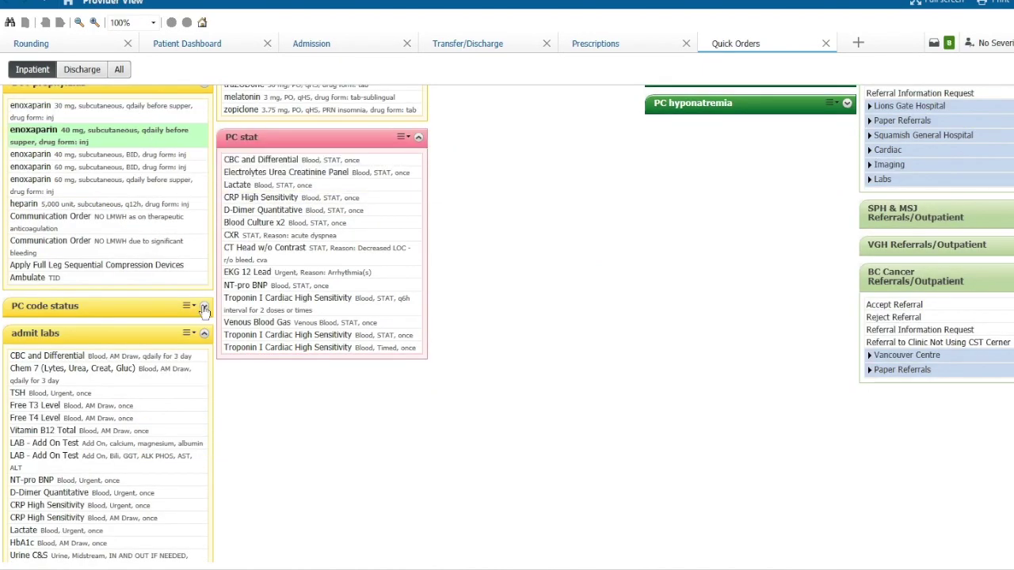
left_click(204, 306)
scroll(135, 348, "down", 1)
scroll(135, 346, "down", 2)
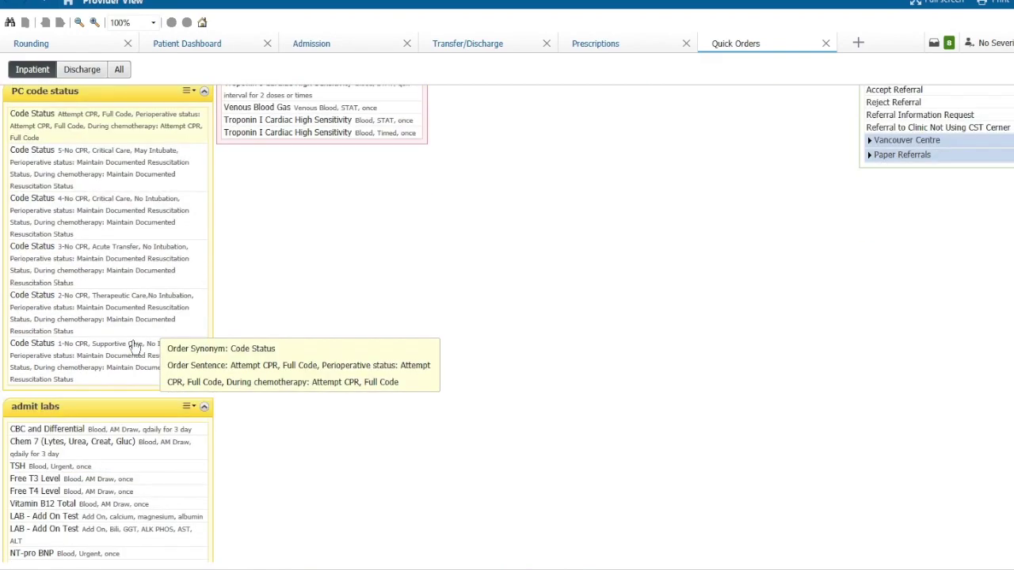
left_click(133, 278)
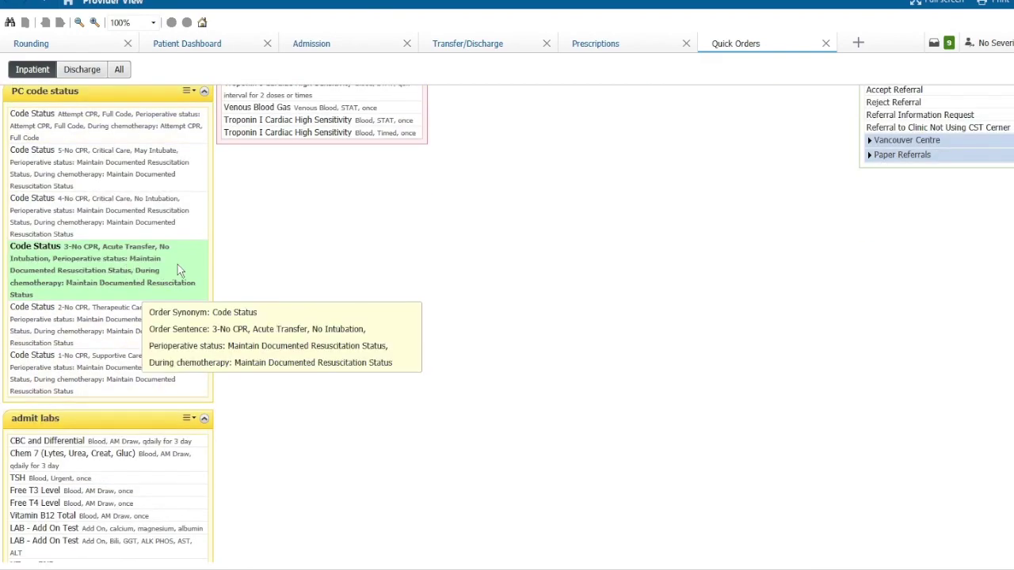
Queue CBC and Differential, Chem 7, Vitamin B12 Total, routine Urine C&S and STAT Urinalysis Macroscopic.
scroll(303, 294, "down", 4)
left_click(164, 154)
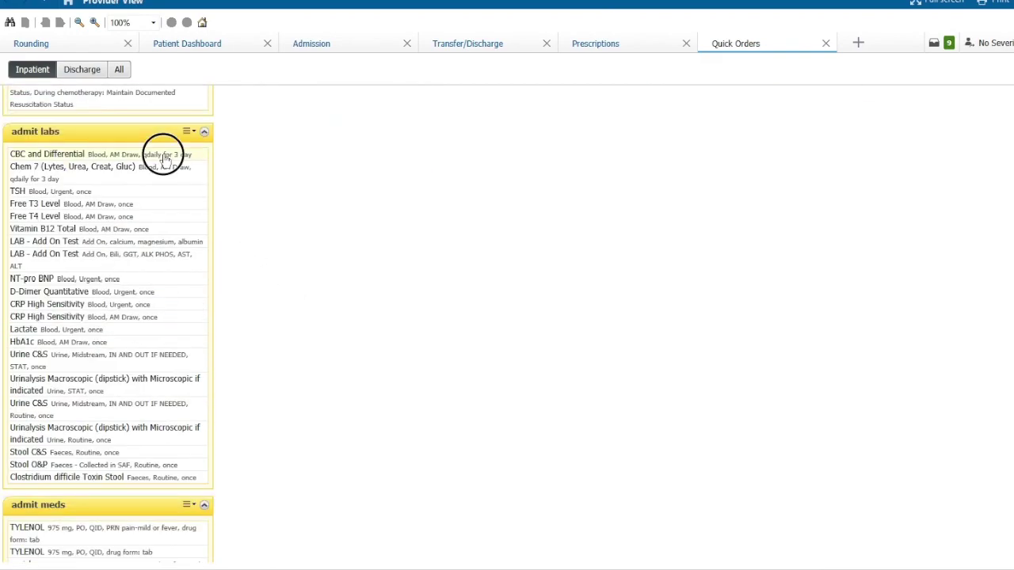
left_click(153, 186)
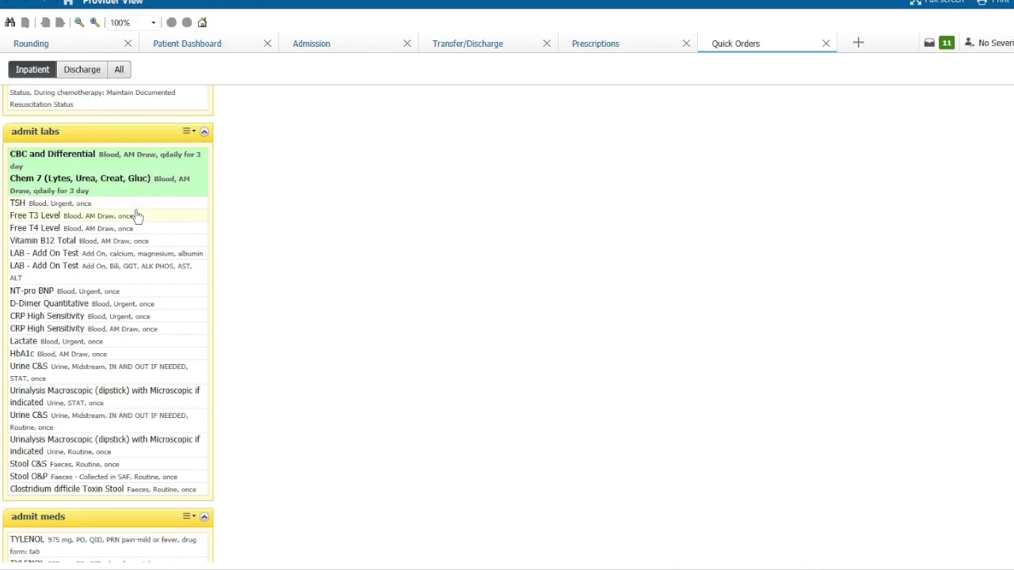
left_click(133, 215)
left_click(133, 217)
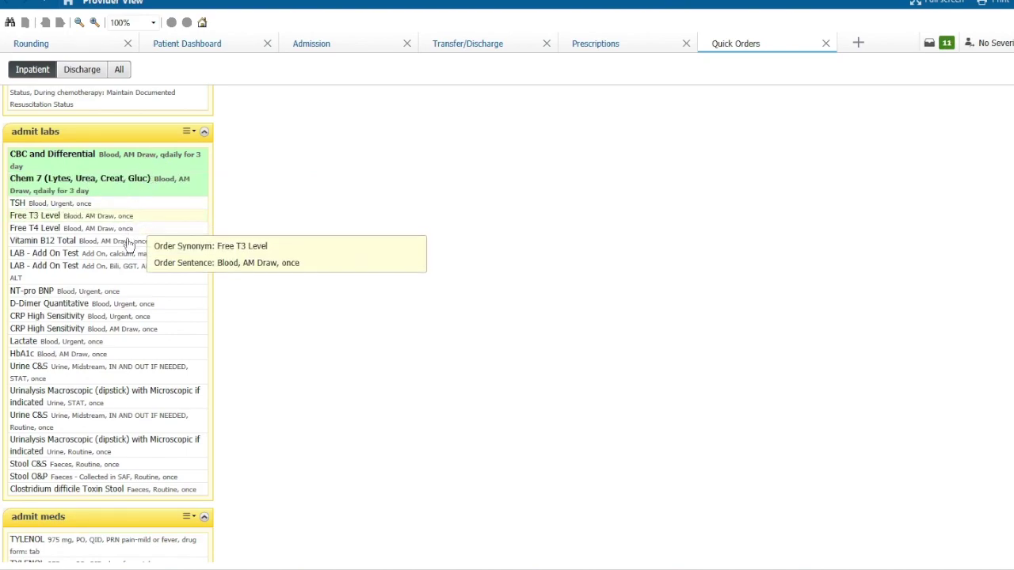
left_click(124, 241)
scroll(164, 427, "down", 2)
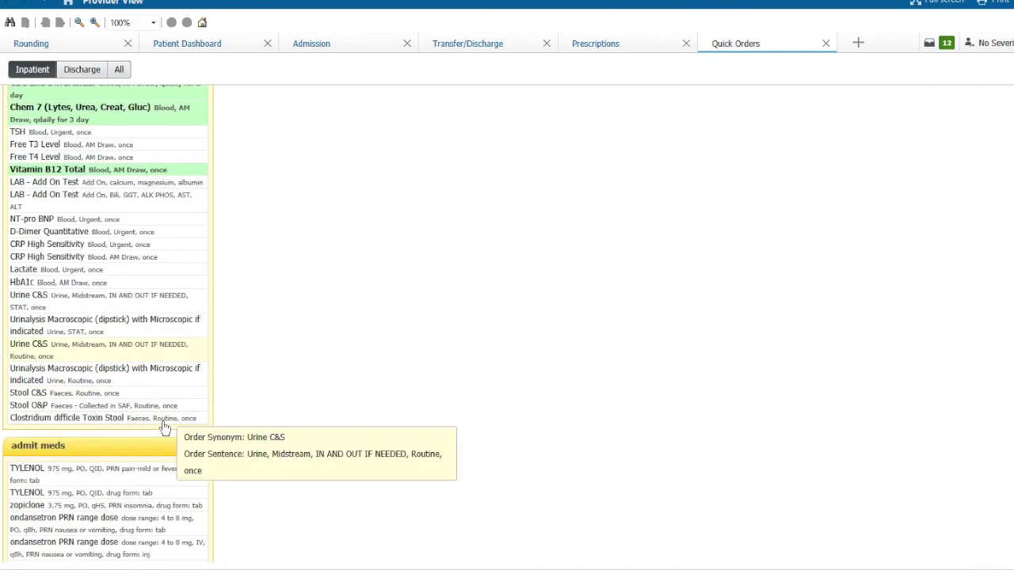
left_click(166, 343)
left_click(167, 328)
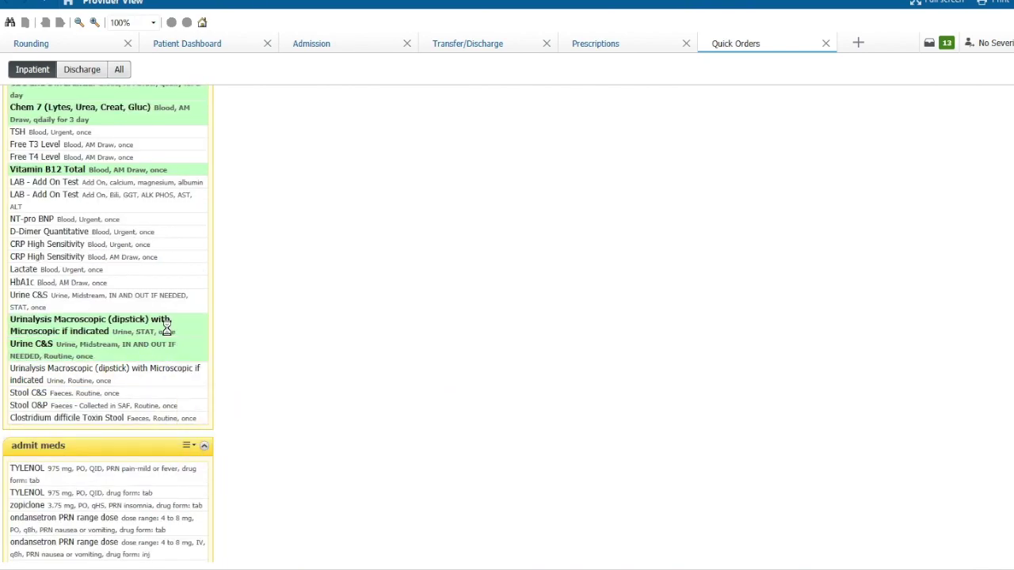
scroll(183, 416, "down", 10)
scroll(183, 420, "up", 3)
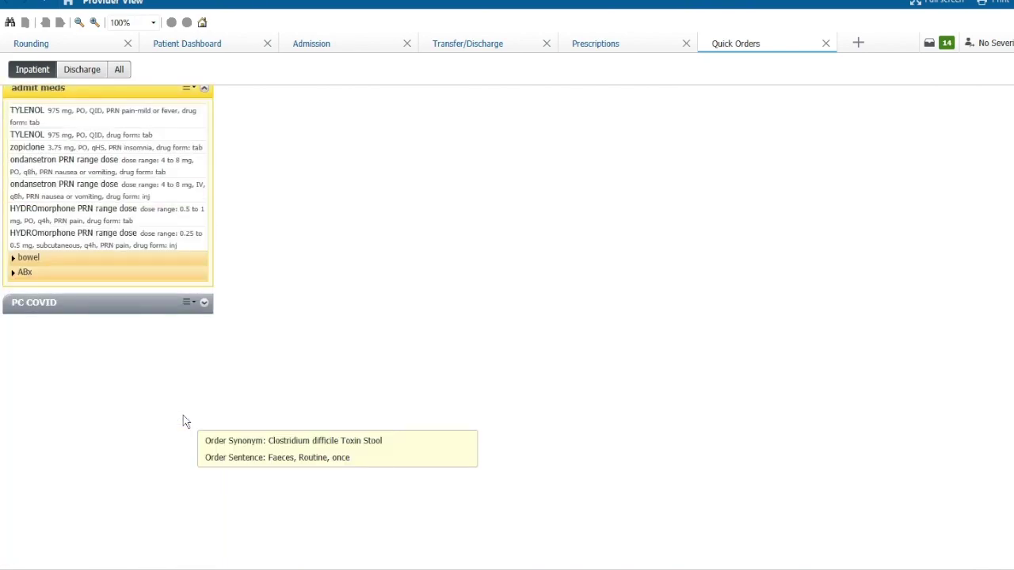
Queue Tylenol, oral and IV PRN ondansetron, sennosides and PEG 3350.
left_click(79, 116)
left_click(86, 166)
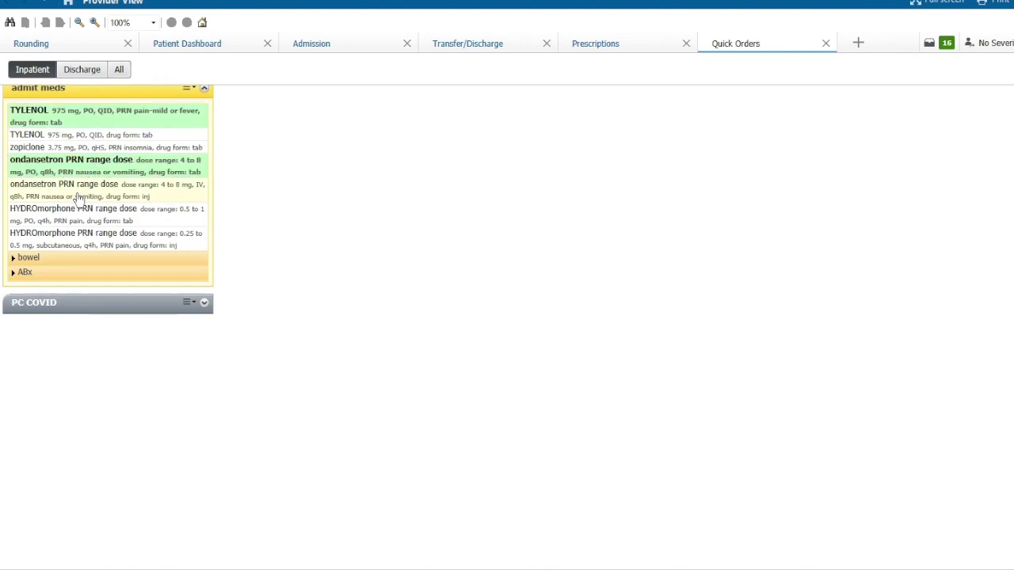
left_click(75, 190)
left_click(71, 264)
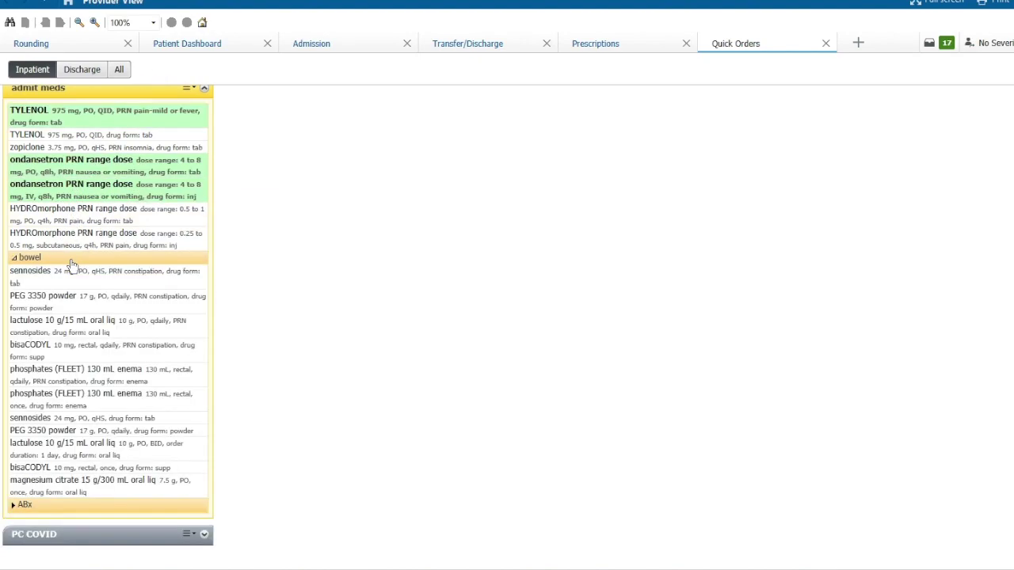
left_click(61, 276)
left_click(71, 300)
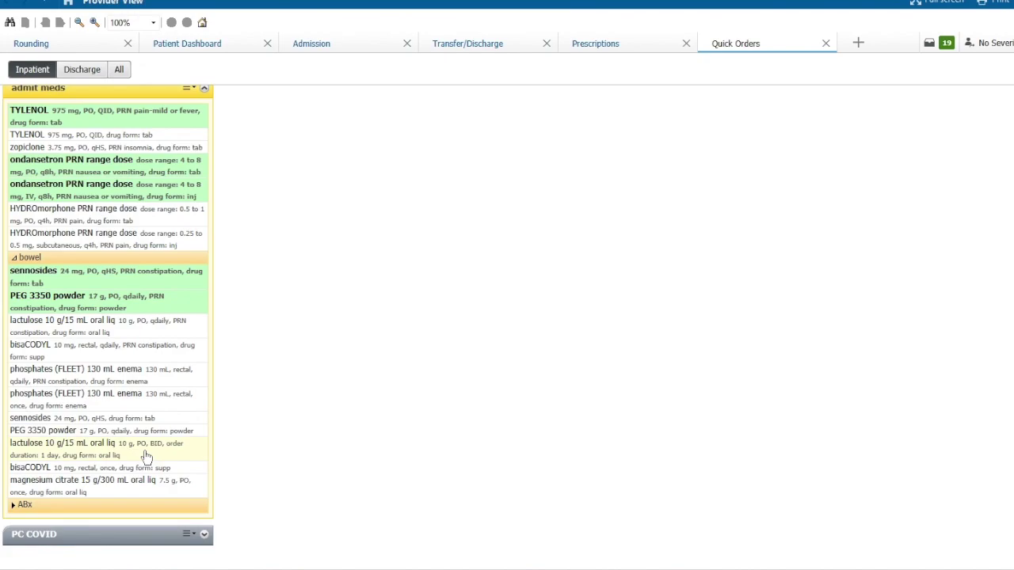
Queue frail-delirium orders: Up to Chair, Orthostatic Vital Signs, CAM assessment and In and Out Catheterization.
scroll(321, 319, "up", 5)
scroll(321, 319, "up", 3)
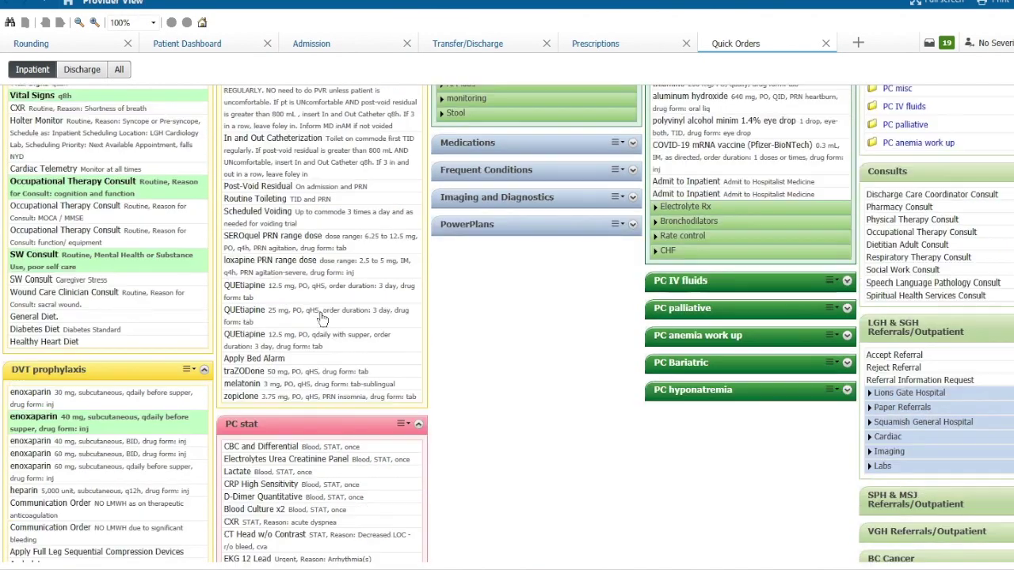
scroll(322, 320, "up", 2)
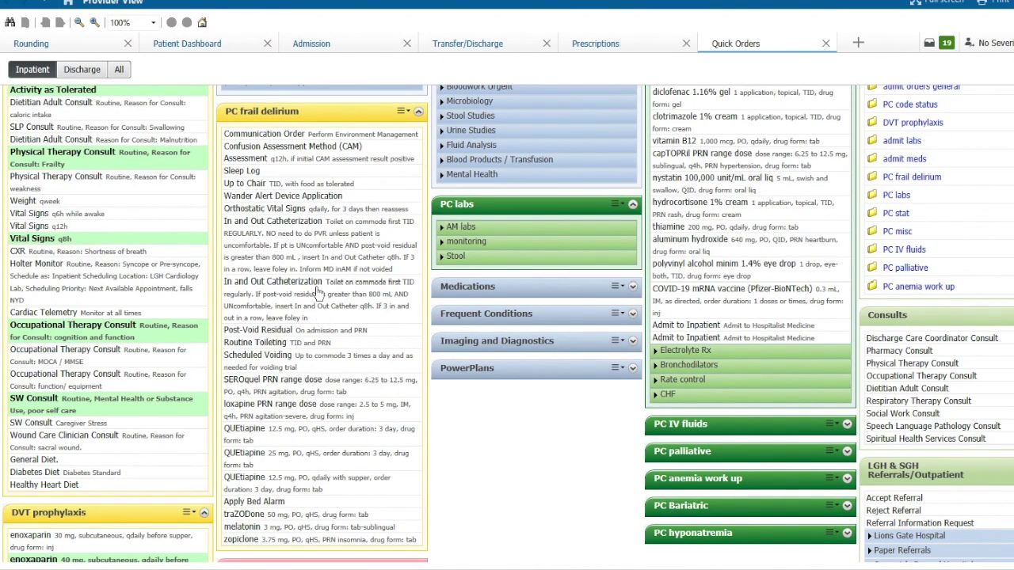
left_click(283, 183)
left_click(286, 210)
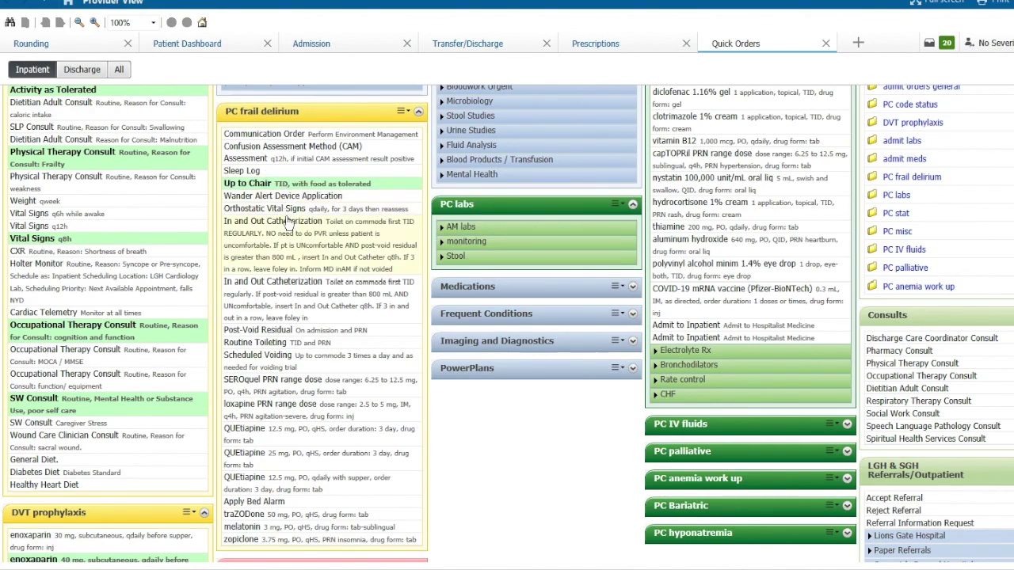
left_click(297, 162)
left_click(309, 286)
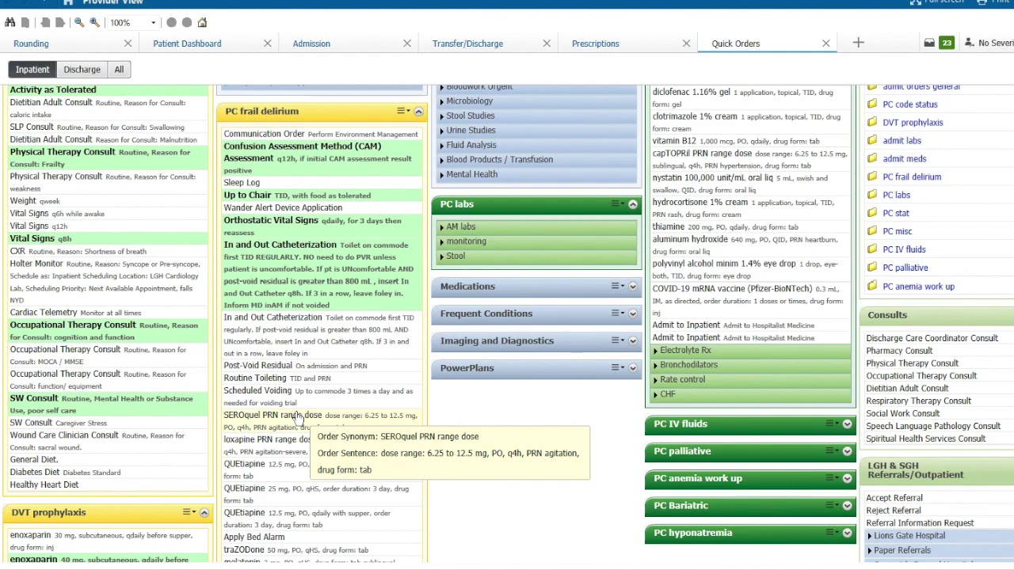
Queue PRN SEROquel and loxapine range doses and bring up the Orders for Signature list.
scroll(300, 418, "down", 2)
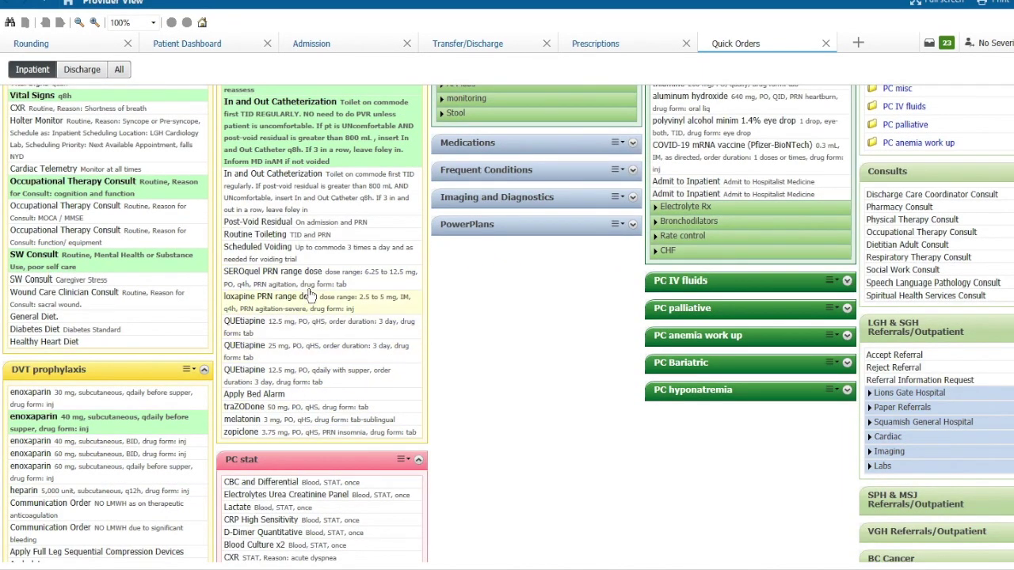
left_click(309, 286)
left_click(307, 305)
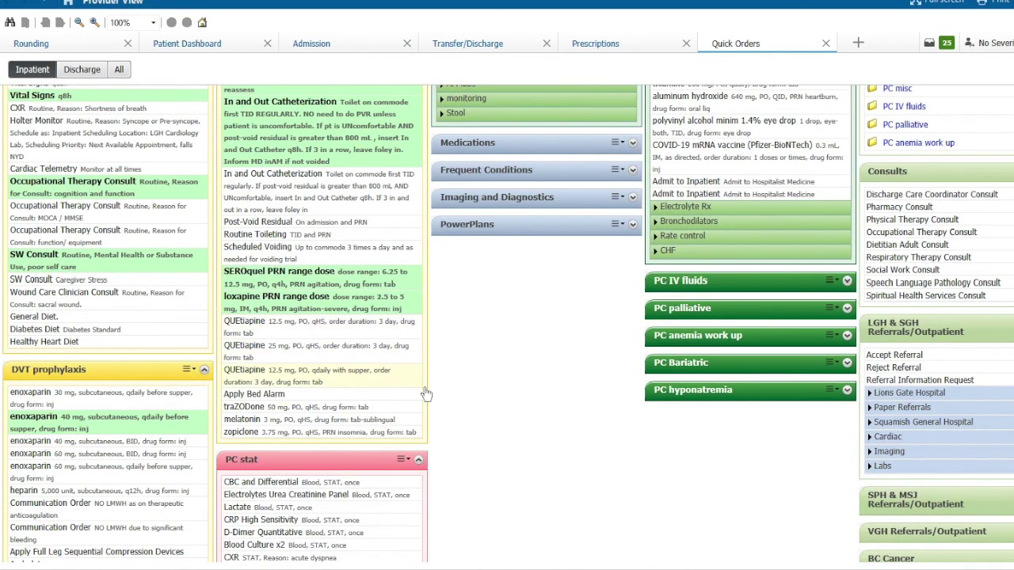
scroll(471, 407, "up", 4)
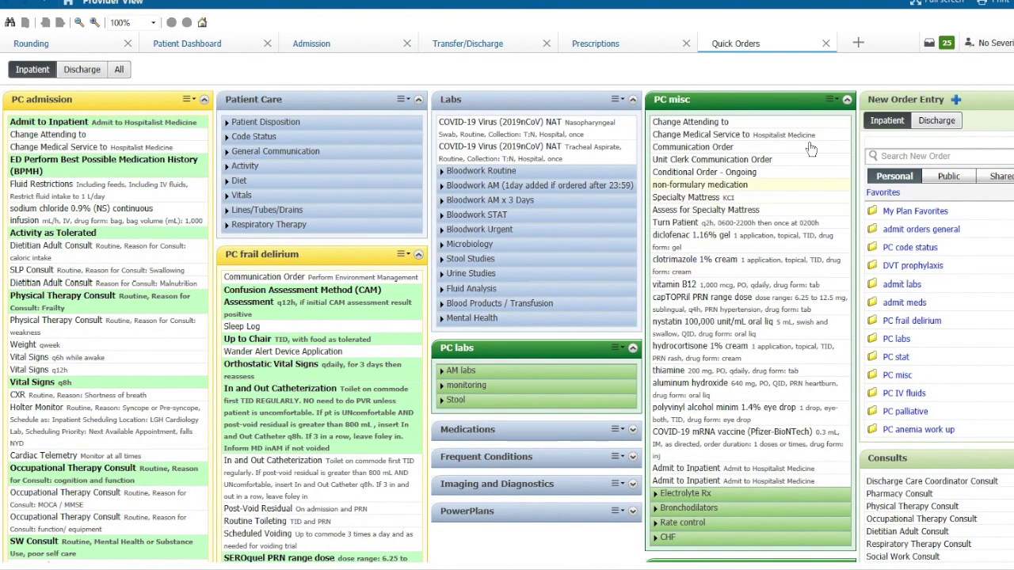
left_click(947, 45)
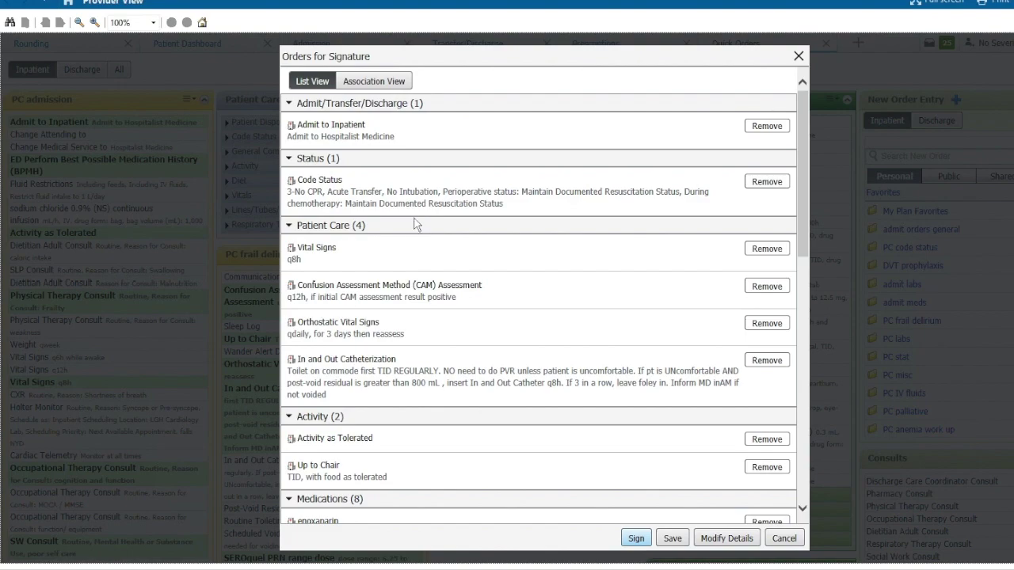
Scroll through the 25 pending admission orders in Orders for Signature.
scroll(458, 285, "down", 12)
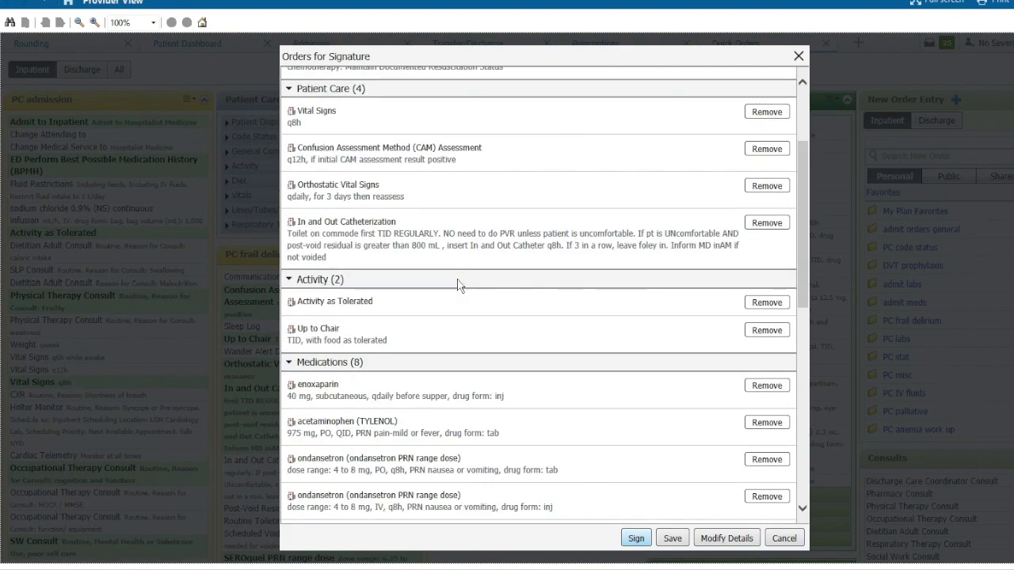
scroll(458, 285, "down", 4)
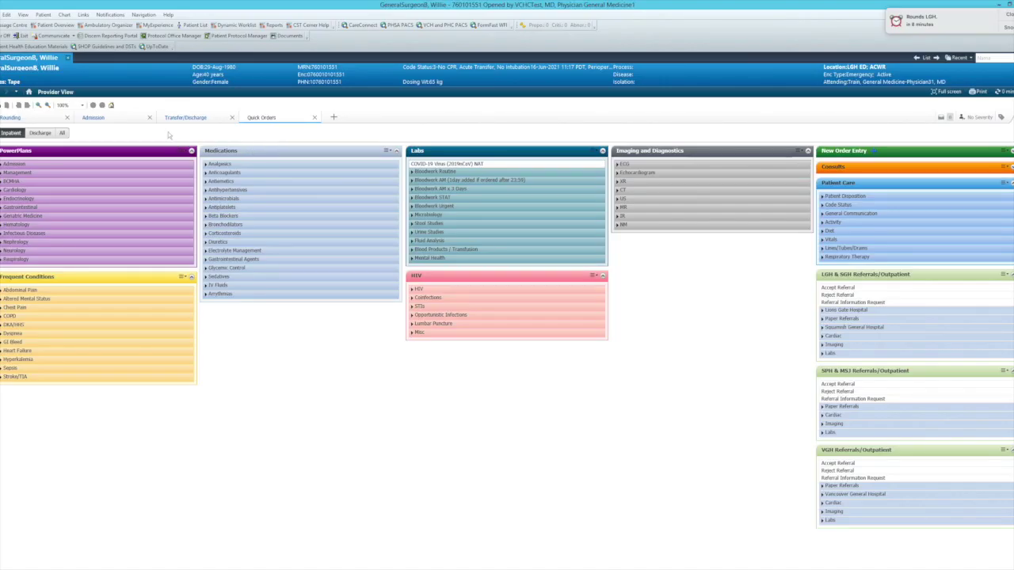
View the Admission page's Order Profile of 30 active orders and the full orders list, then return to Provider View.
left_click(105, 119)
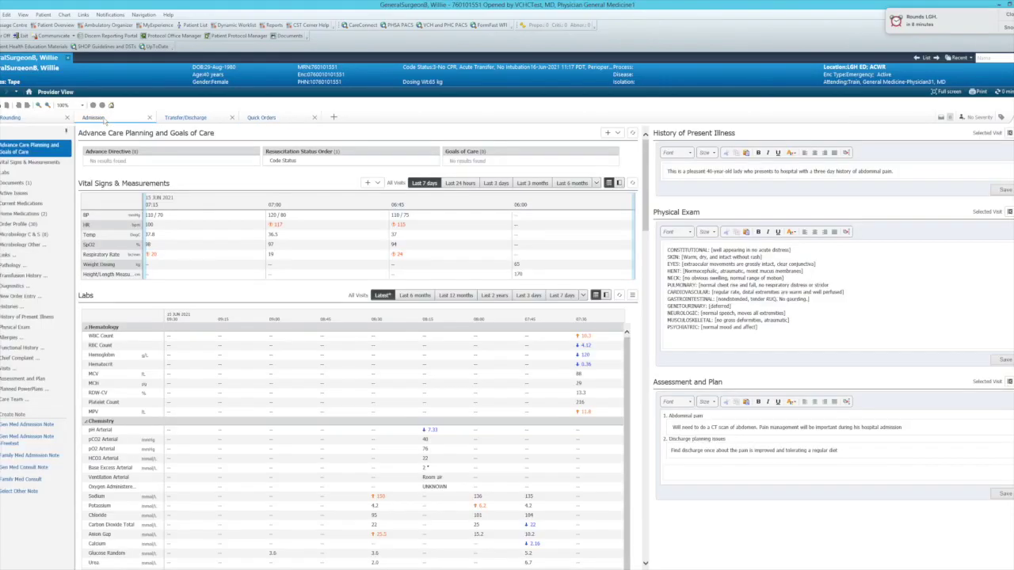
left_click(23, 224)
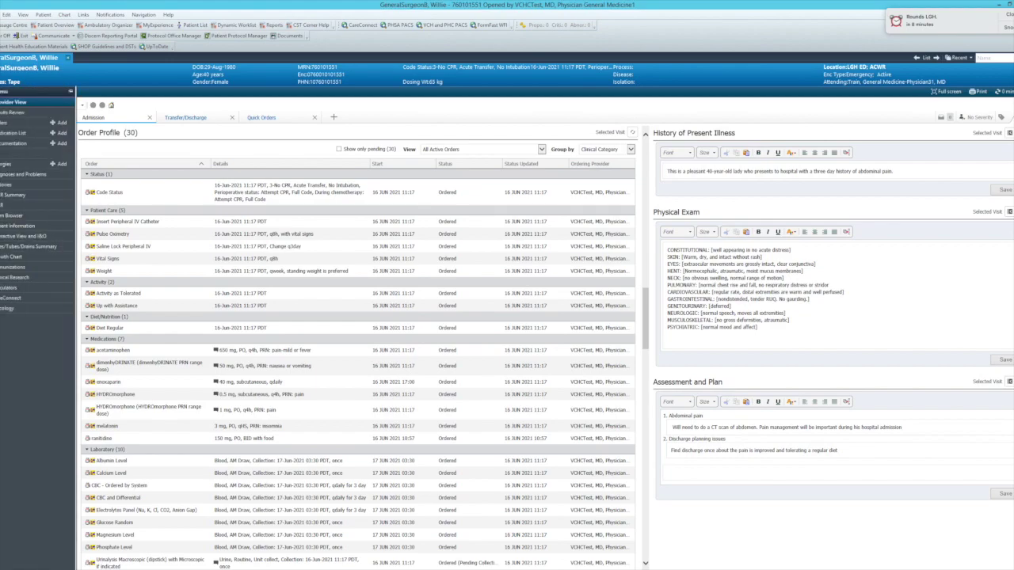
left_click(3, 123)
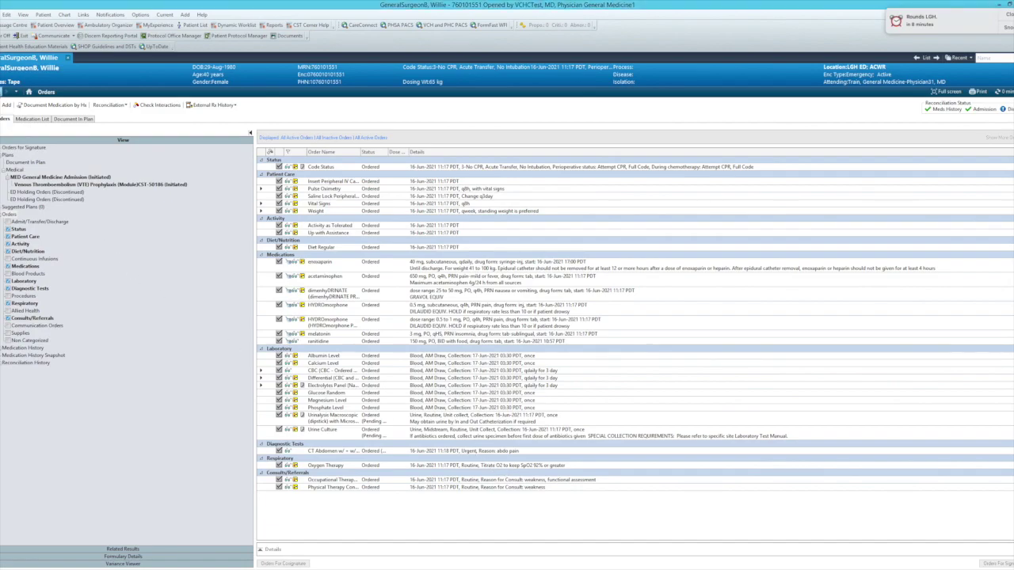
left_click(1, 91)
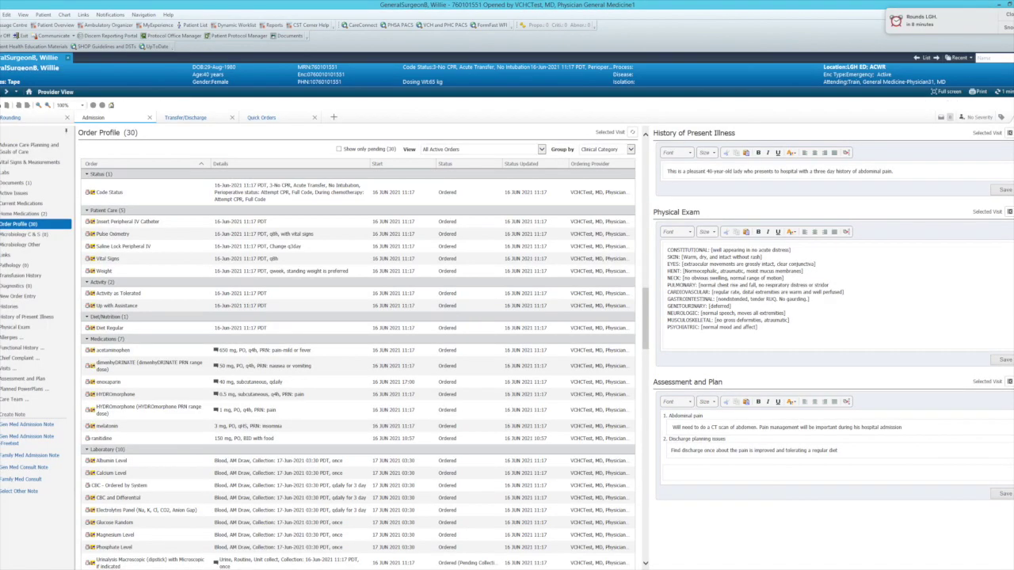
Start a Gen Med Admission Note Freetext, drop resolved problems and empty surgical, social and family history sections, then submit for signing.
left_click(26, 446)
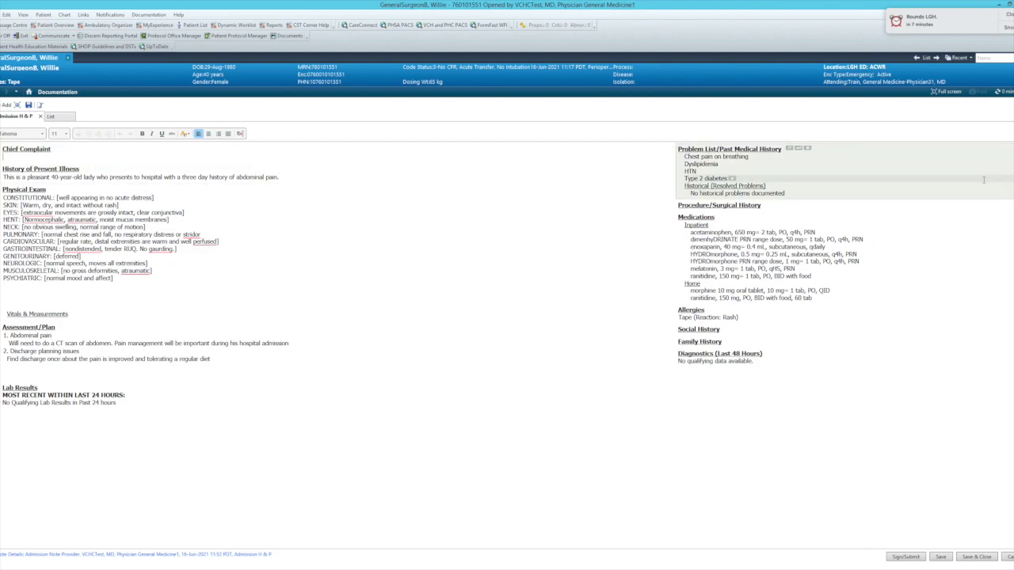
left_click(1005, 184)
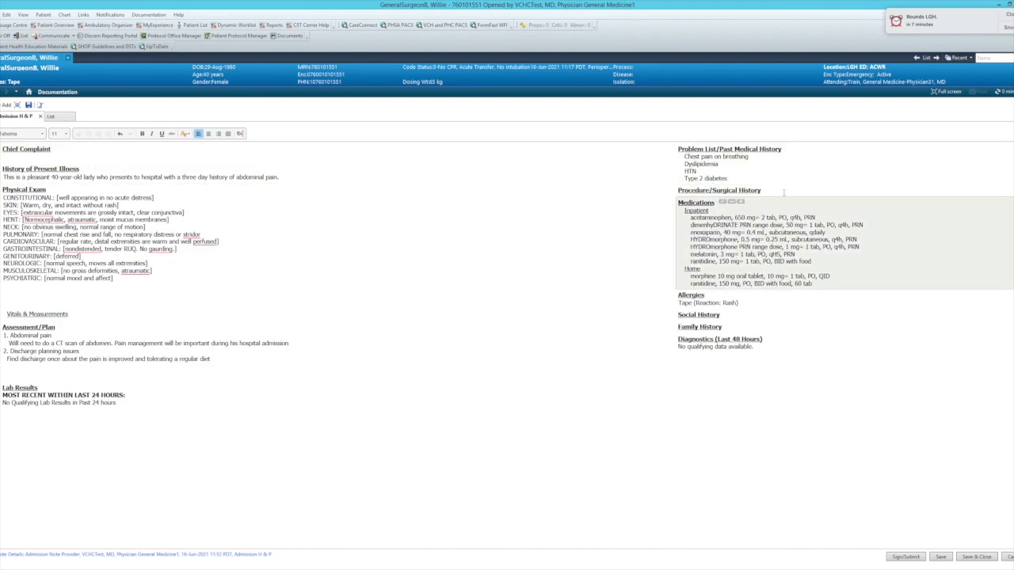
left_click(787, 191)
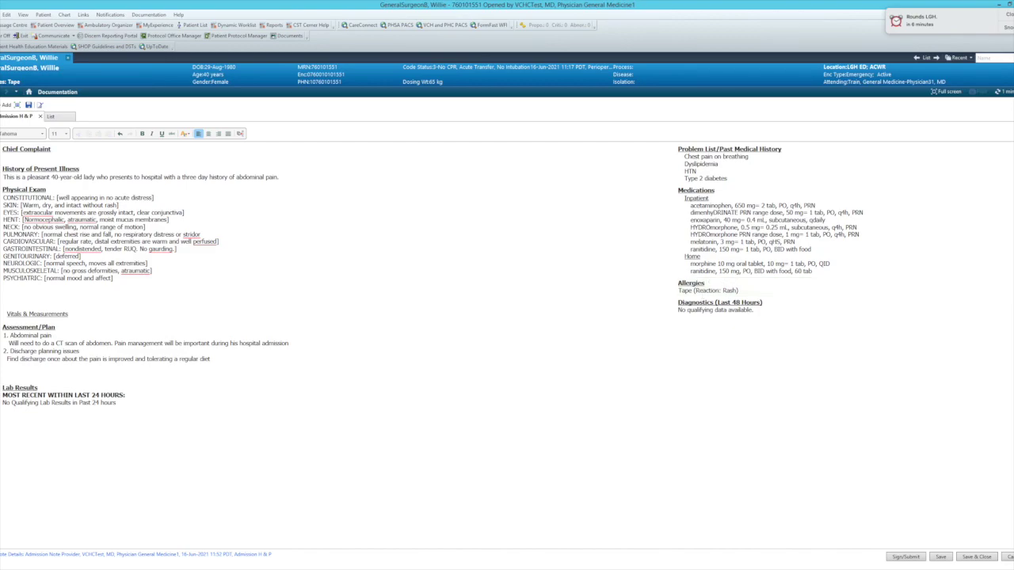
left_click(905, 556)
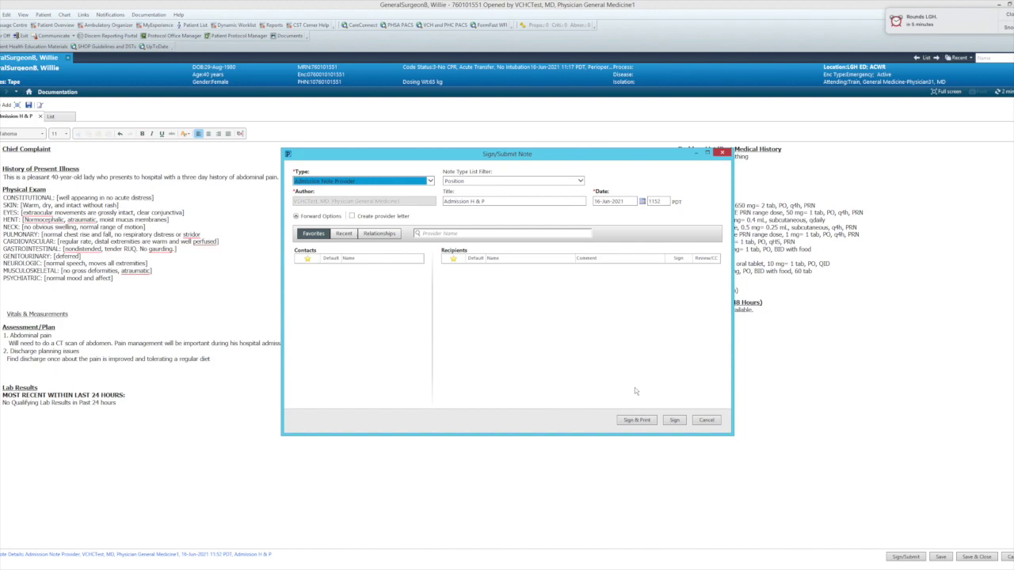
Sign the Admission H & P note, then refresh Documents to show it Completed (2 documents).
left_click(674, 420)
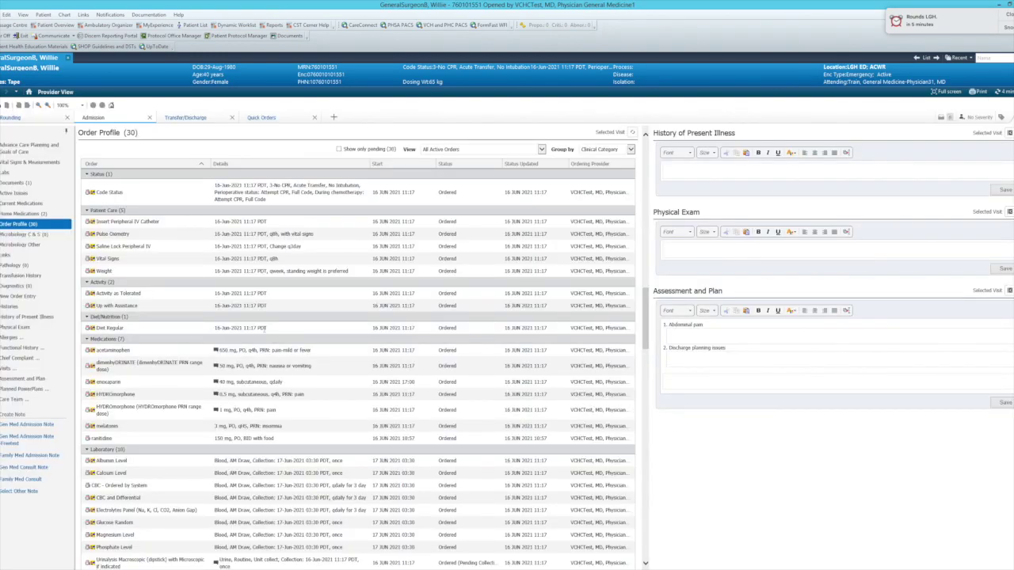
left_click(23, 183)
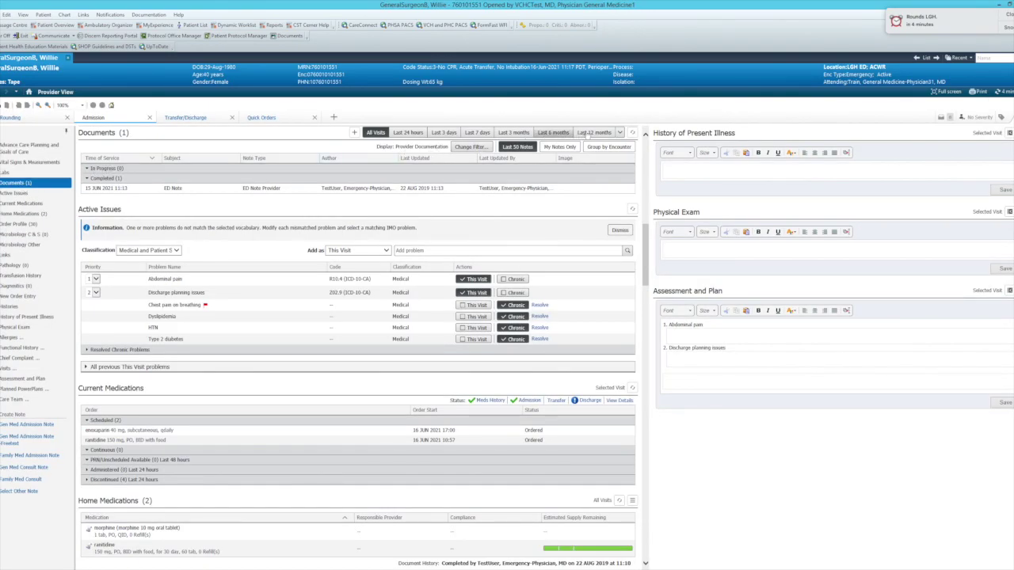
left_click(633, 133)
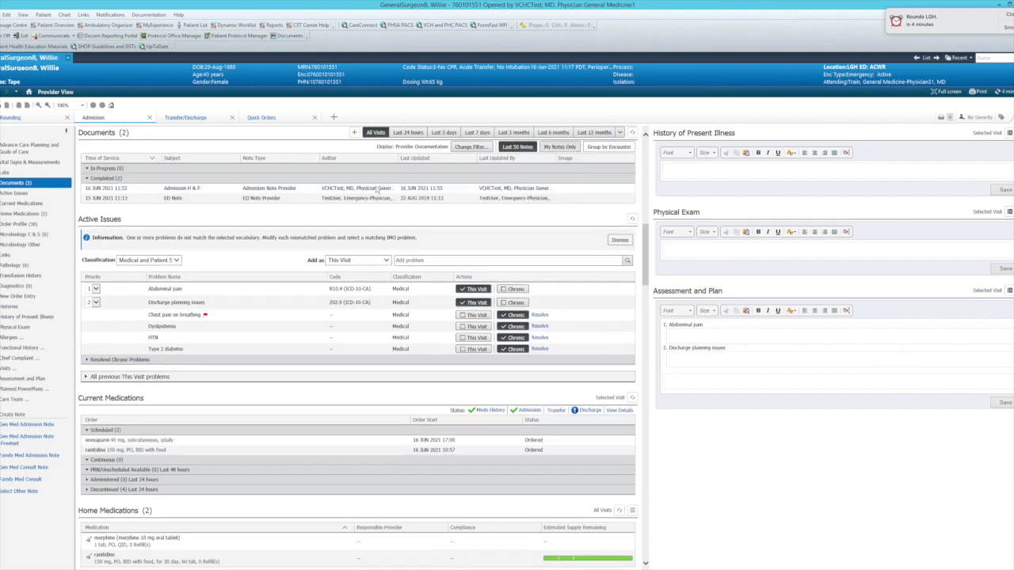